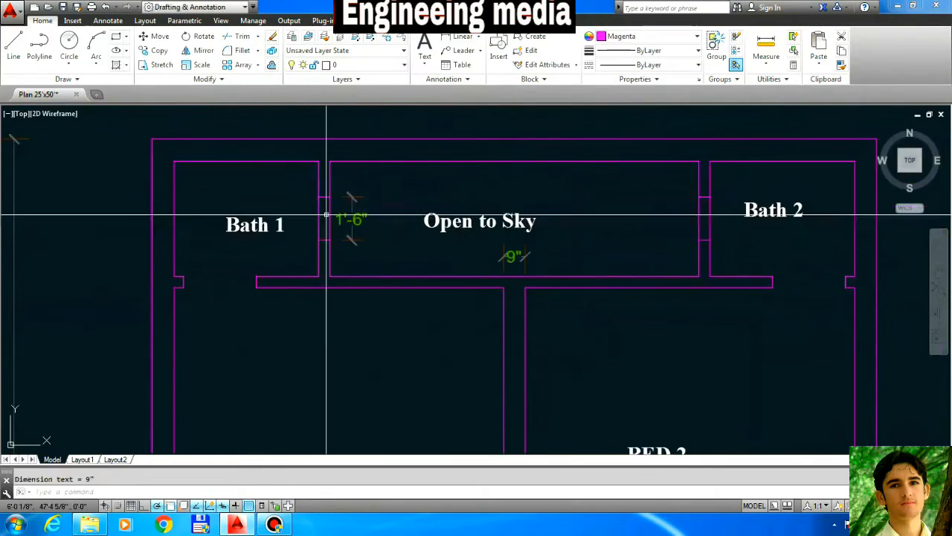
Add a vertical linear dimension across the thickness of the wall end at the Bath 1 door opening
{"action": "scroll", "coordinate": [293, 213], "scroll_direction": "up", "scroll_amount": 3}
{"action": "scroll", "coordinate": [521, 196], "scroll_direction": "down", "scroll_amount": 3}
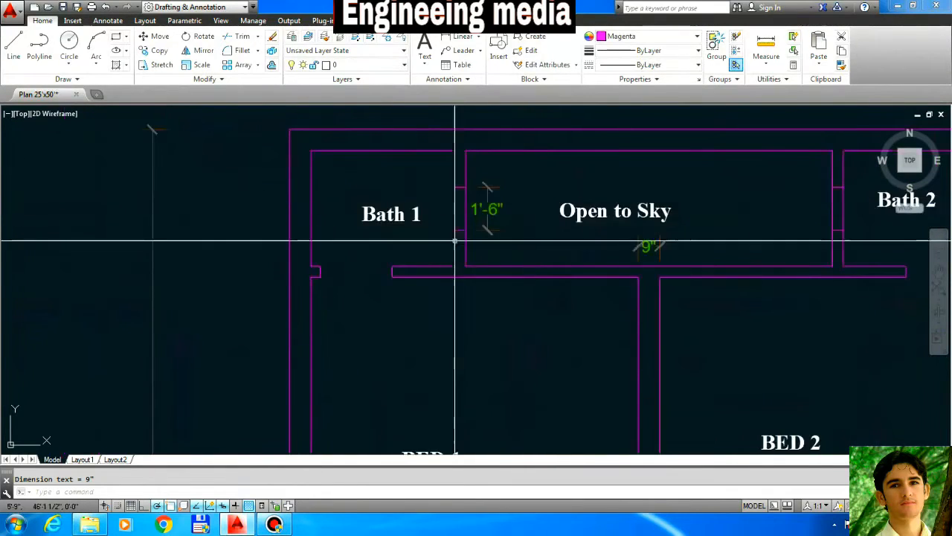
{"action": "scroll", "coordinate": [450, 256], "scroll_direction": "up", "scroll_amount": 2}
{"action": "key", "text": "space"}
{"action": "left_click", "coordinate": [357, 272]}
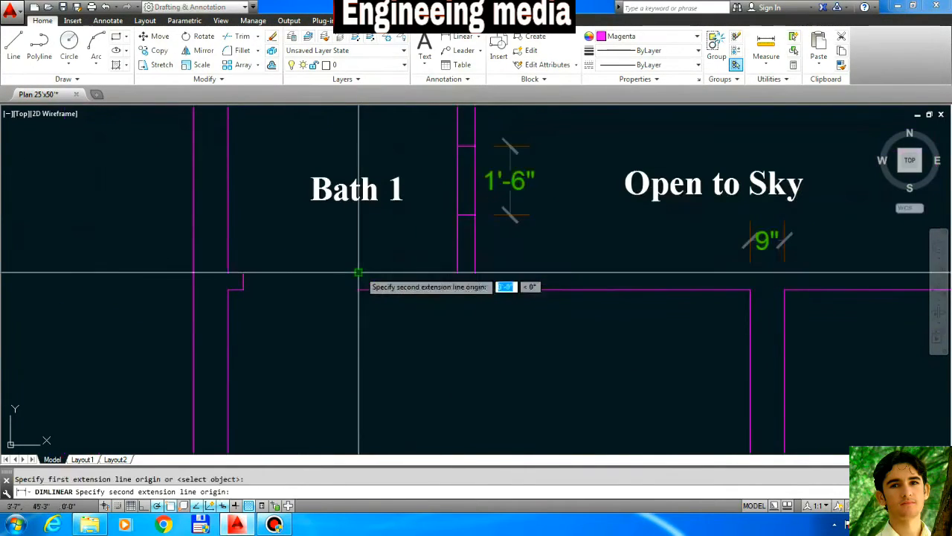
{"action": "left_click", "coordinate": [355, 290]}
{"action": "left_click", "coordinate": [345, 290]}
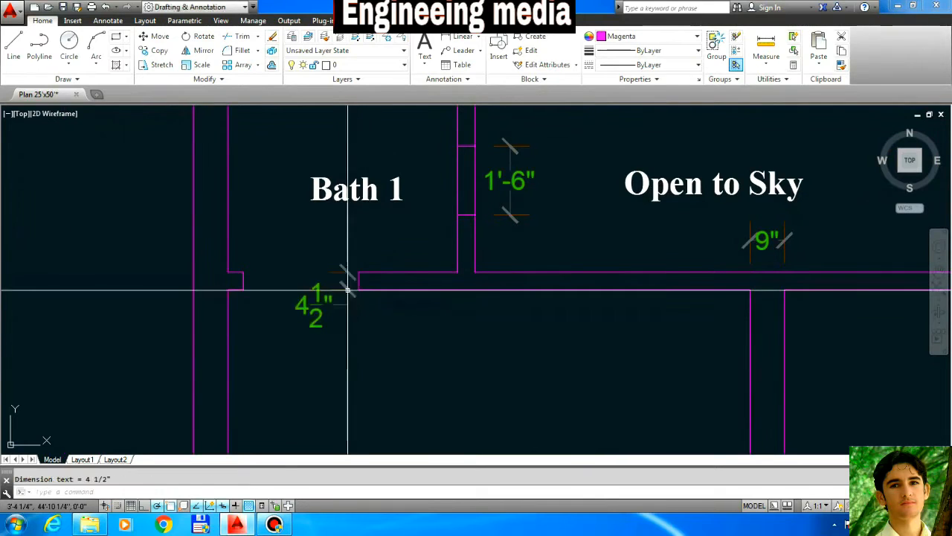
Erase the wall thickness dimension at the Bath 1 door opening
{"action": "scroll", "coordinate": [257, 290], "scroll_direction": "down", "scroll_amount": 2}
{"action": "scroll", "coordinate": [268, 332], "scroll_direction": "up", "scroll_amount": 2}
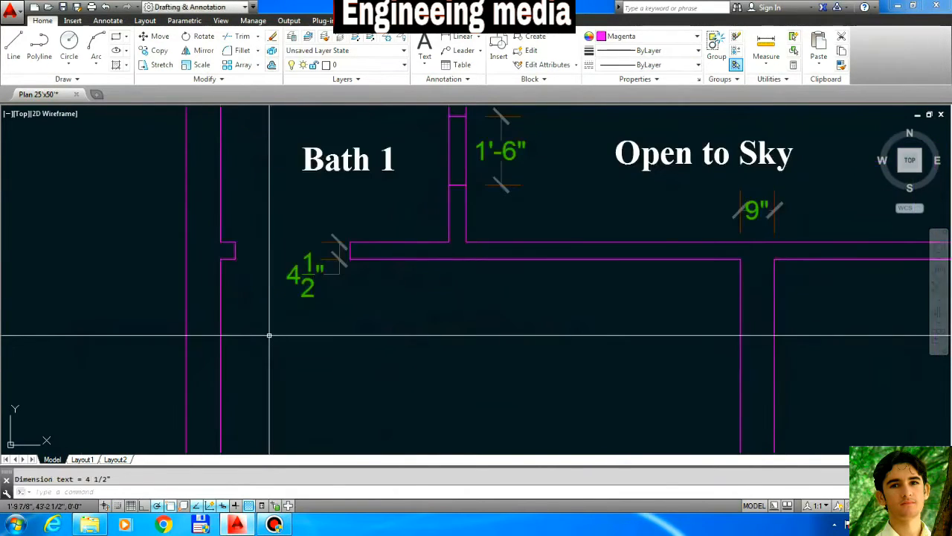
{"action": "scroll", "coordinate": [266, 275], "scroll_direction": "down", "scroll_amount": 3}
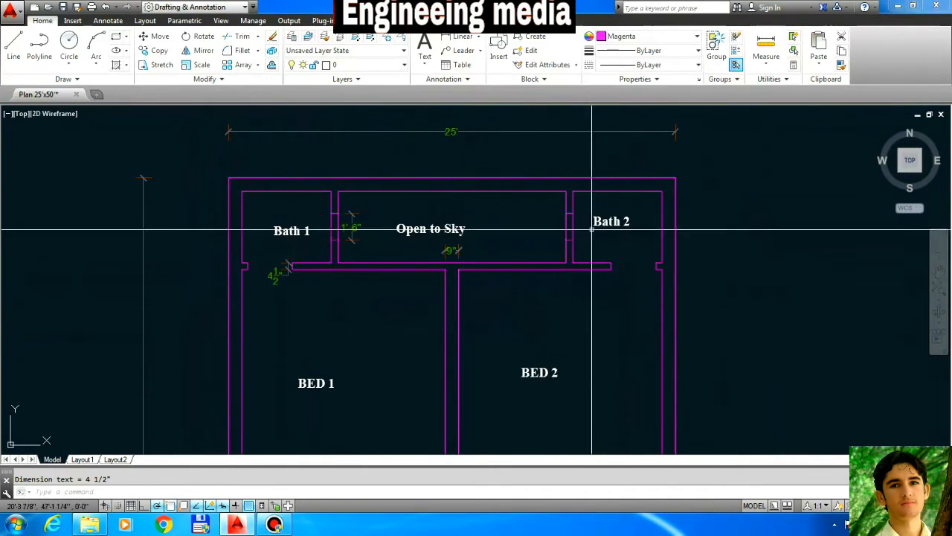
{"action": "scroll", "coordinate": [513, 202], "scroll_direction": "down", "scroll_amount": 2}
{"action": "scroll", "coordinate": [461, 211], "scroll_direction": "down", "scroll_amount": 3}
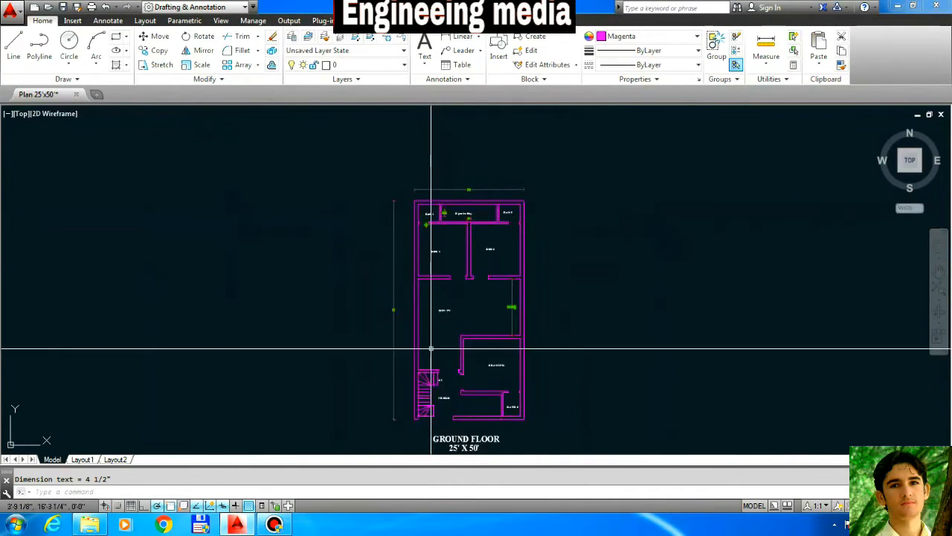
{"action": "scroll", "coordinate": [425, 212], "scroll_direction": "up", "scroll_amount": 5}
{"action": "scroll", "coordinate": [423, 222], "scroll_direction": "up", "scroll_amount": 1}
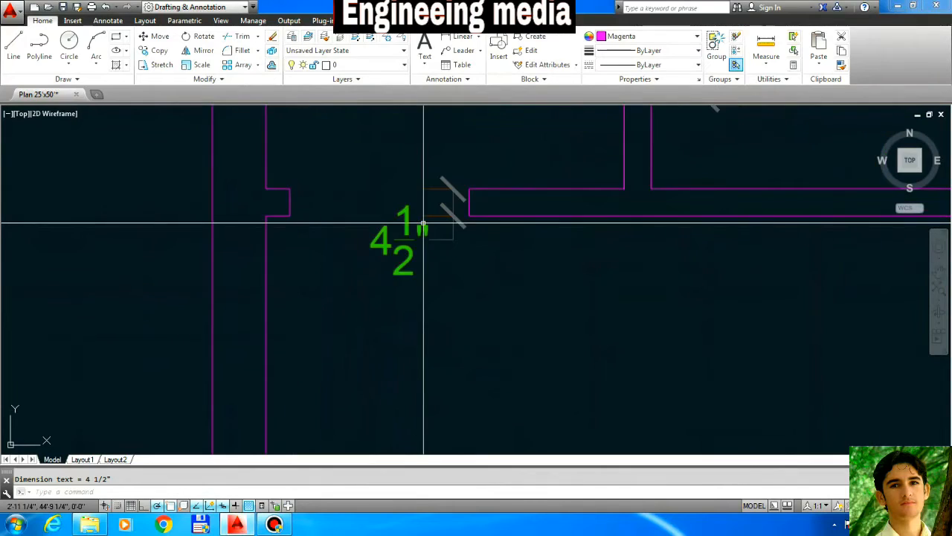
{"action": "scroll", "coordinate": [390, 238], "scroll_direction": "down", "scroll_amount": 4}
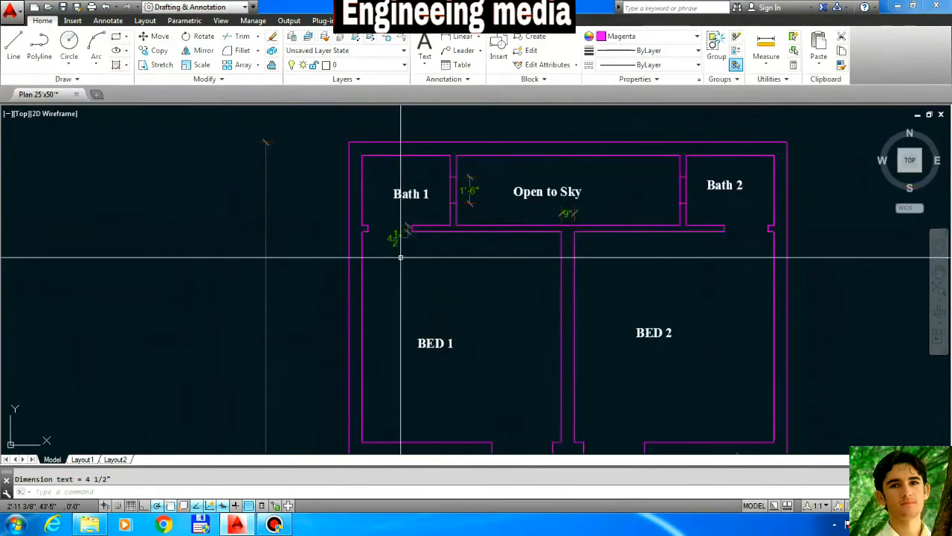
{"action": "left_click", "coordinate": [395, 237]}
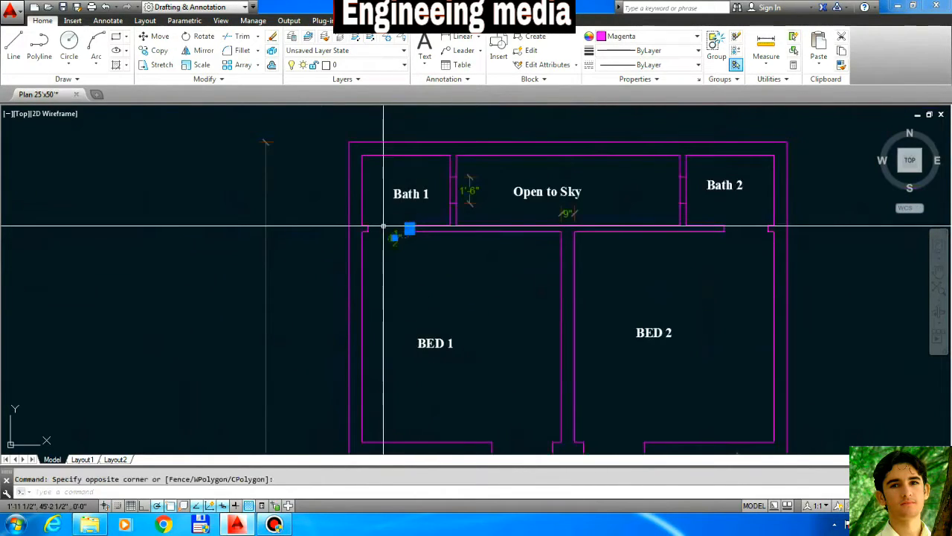
{"action": "key", "text": "Return"}
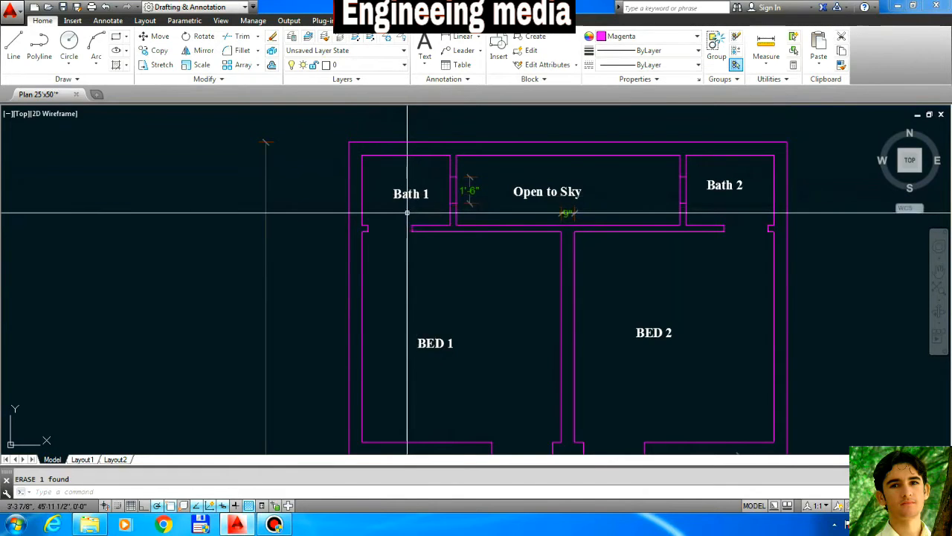
Dimension the wall end beside the Bath 1 door opening again, placing the vertical linear dimension just inside the opening
{"action": "scroll", "coordinate": [407, 213], "scroll_direction": "up", "scroll_amount": 5}
{"action": "scroll", "coordinate": [408, 234], "scroll_direction": "down", "scroll_amount": 1}
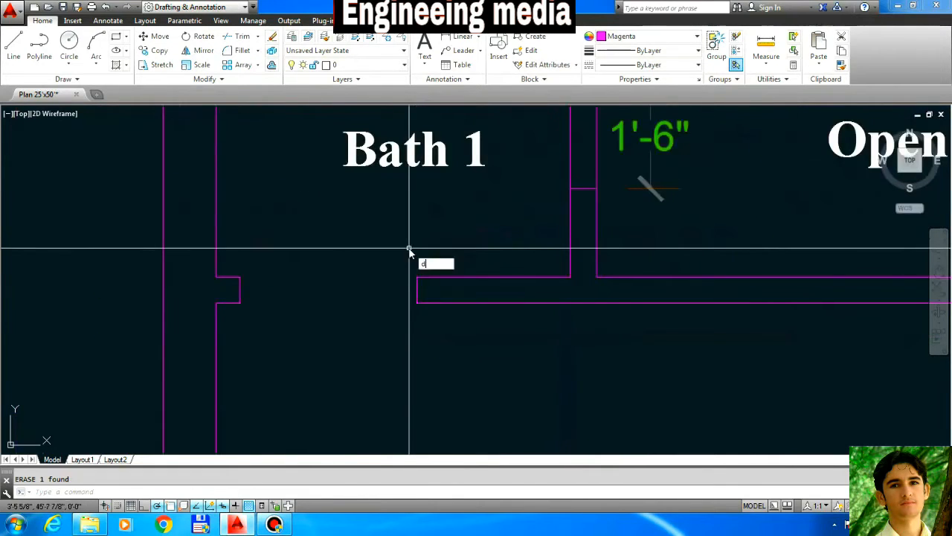
{"action": "type", "text": "imli"}
{"action": "key", "text": "Return"}
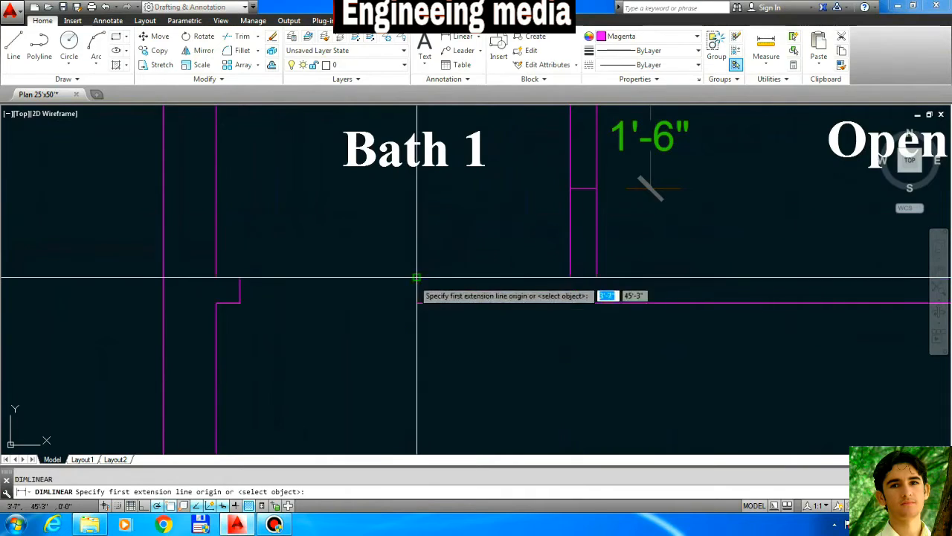
{"action": "left_click", "coordinate": [417, 277]}
{"action": "left_click", "coordinate": [417, 304]}
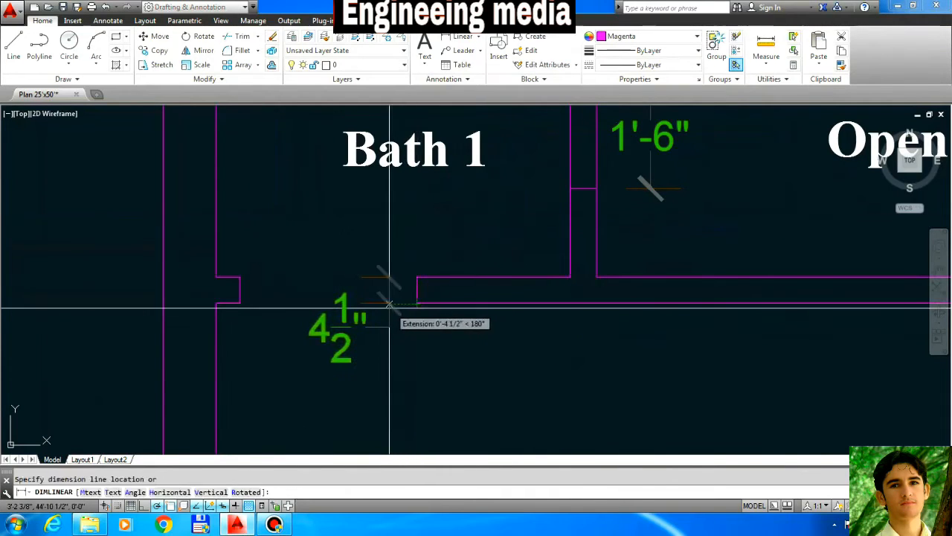
{"action": "left_click", "coordinate": [389, 305]}
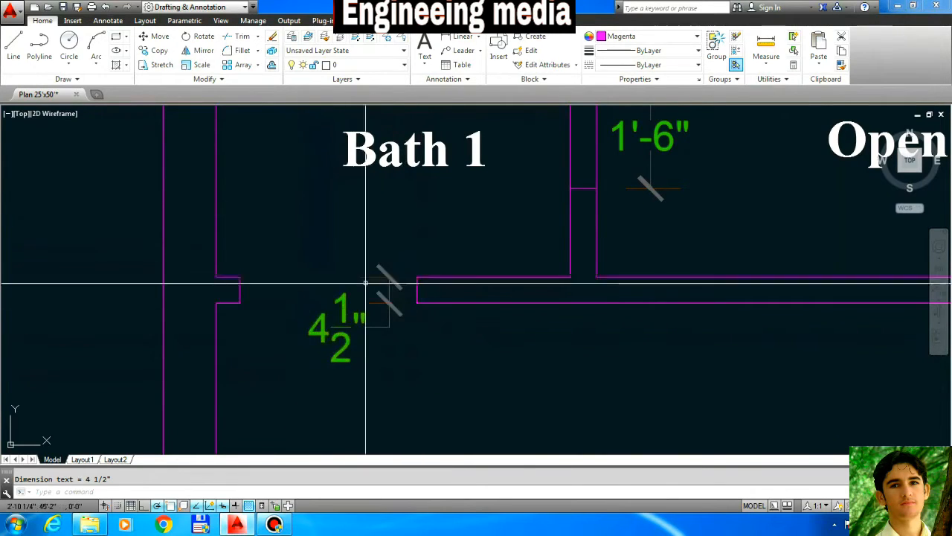
Draw a rectangle about 7' by 5'-10" in the empty area above and left of the floor plan
{"action": "scroll", "coordinate": [357, 304], "scroll_direction": "down", "scroll_amount": 5}
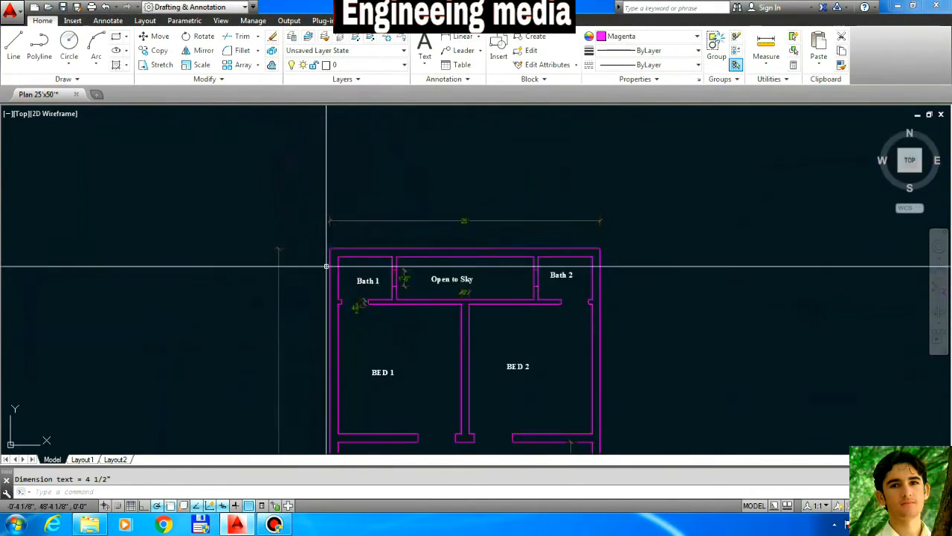
{"action": "scroll", "coordinate": [357, 318], "scroll_direction": "up", "scroll_amount": 4}
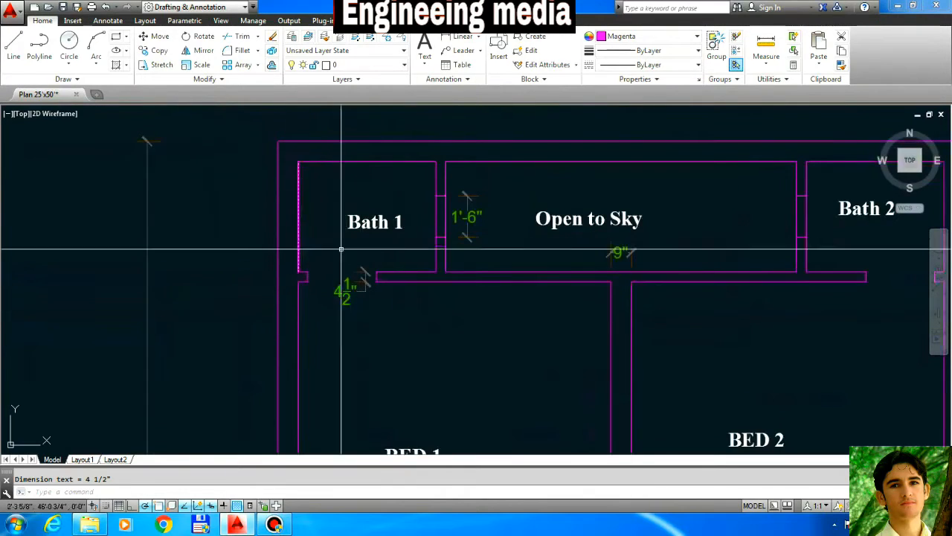
{"action": "scroll", "coordinate": [425, 304], "scroll_direction": "down", "scroll_amount": 6}
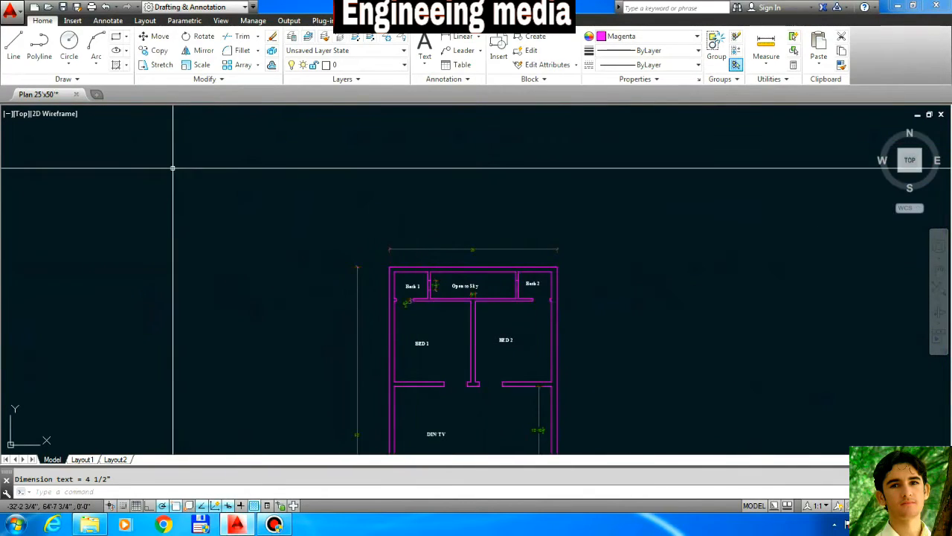
{"action": "type", "text": "c"}
{"action": "key", "text": "Return"}
{"action": "left_click", "coordinate": [159, 165]}
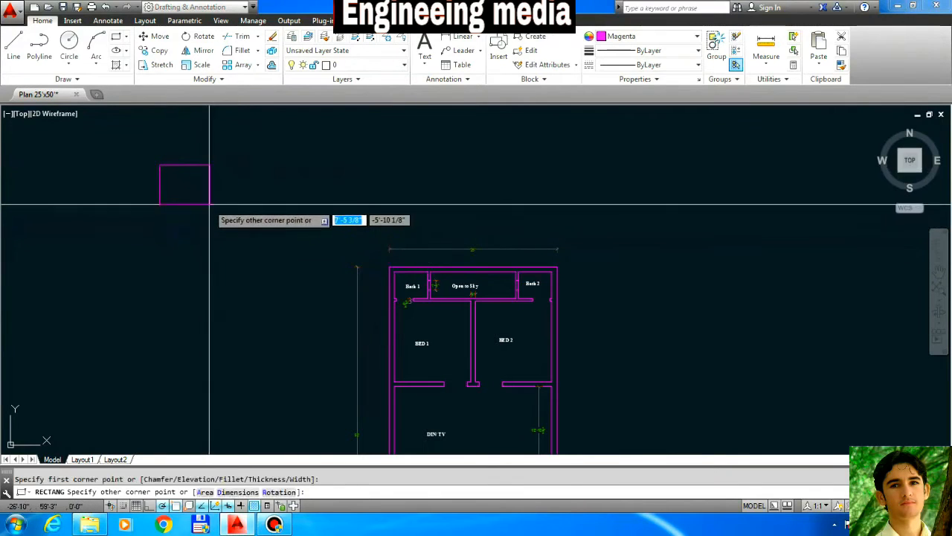
{"action": "left_click", "coordinate": [207, 203]}
Draw a small rectangle about 9" high inside the new rectangle, near its upper-left corner
{"action": "scroll", "coordinate": [190, 194], "scroll_direction": "up", "scroll_amount": 5}
{"action": "scroll", "coordinate": [323, 215], "scroll_direction": "down", "scroll_amount": 4}
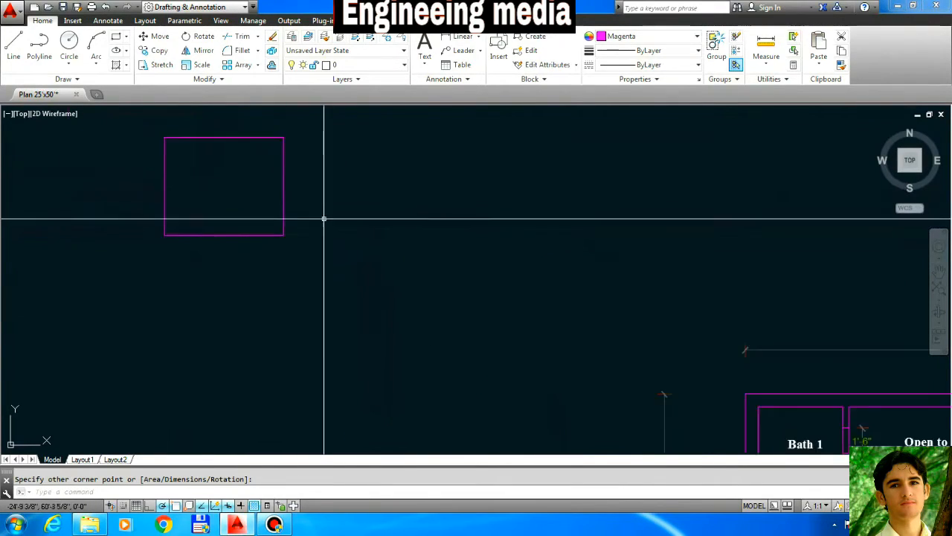
{"action": "scroll", "coordinate": [240, 181], "scroll_direction": "up", "scroll_amount": 2}
{"action": "type", "text": "re"}
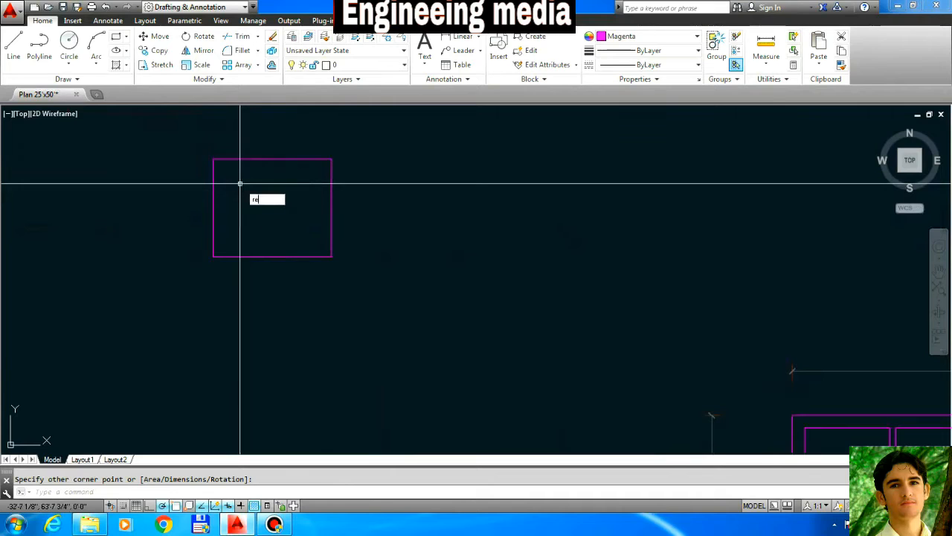
{"action": "type", "text": "c"}
{"action": "key", "text": "Return"}
{"action": "left_click", "coordinate": [235, 170]}
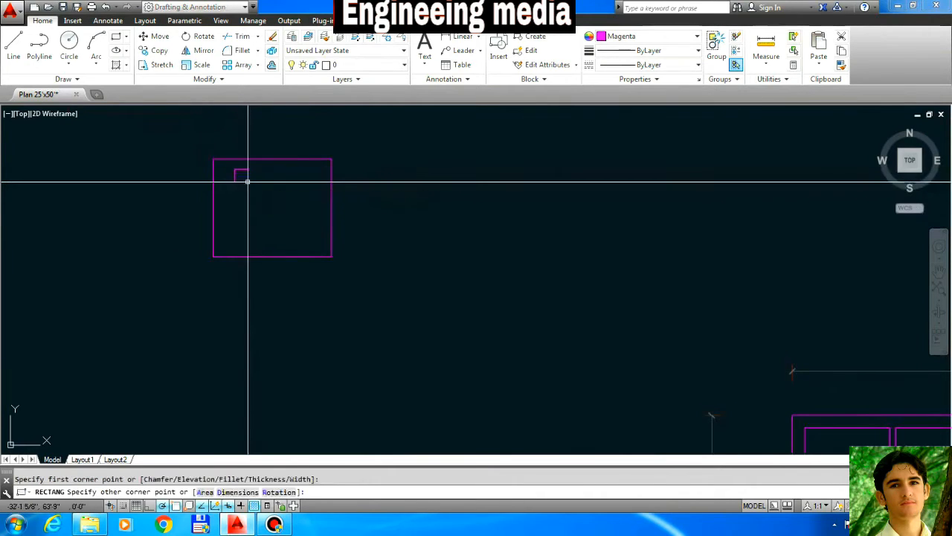
{"action": "left_click", "coordinate": [248, 181]}
Draw two more rectangles inside the large one, a taller one near the upper-right corner and another near the lower-left corner
{"action": "key", "text": "Return"}
{"action": "left_click", "coordinate": [285, 170]}
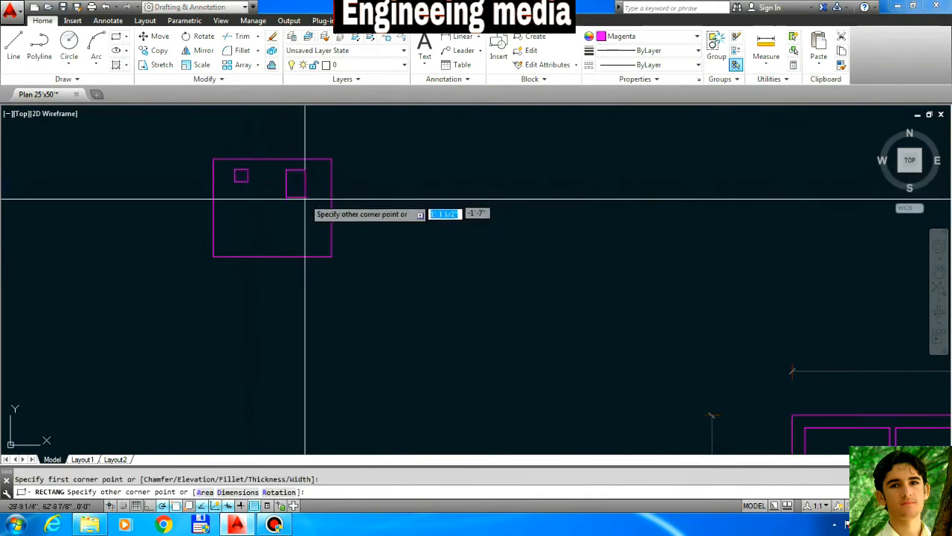
{"action": "left_click", "coordinate": [311, 207]}
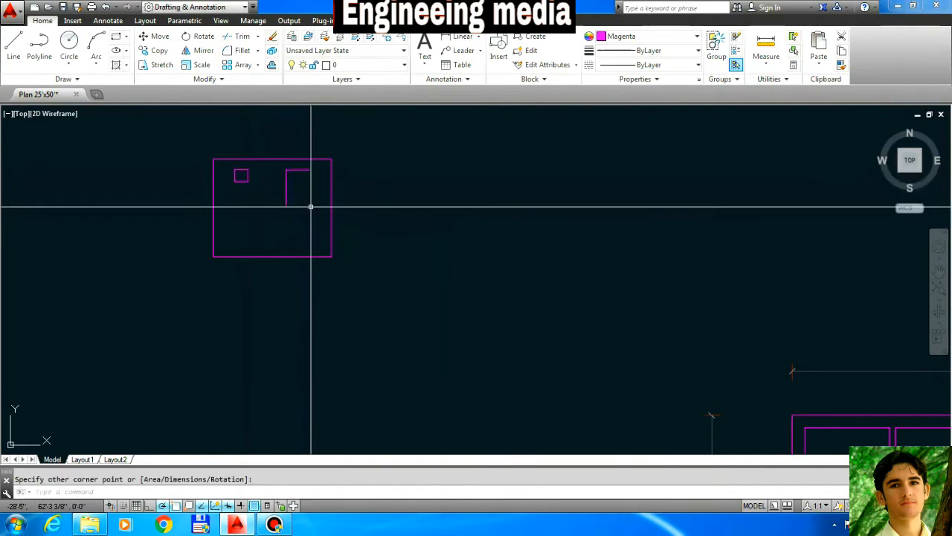
{"action": "key", "text": "Return"}
{"action": "left_click", "coordinate": [221, 225]}
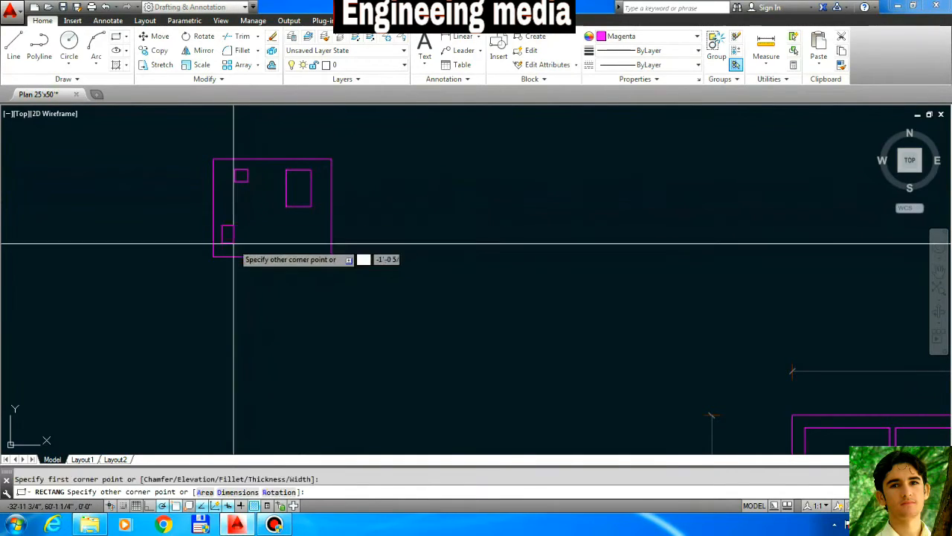
{"action": "left_click", "coordinate": [241, 249]}
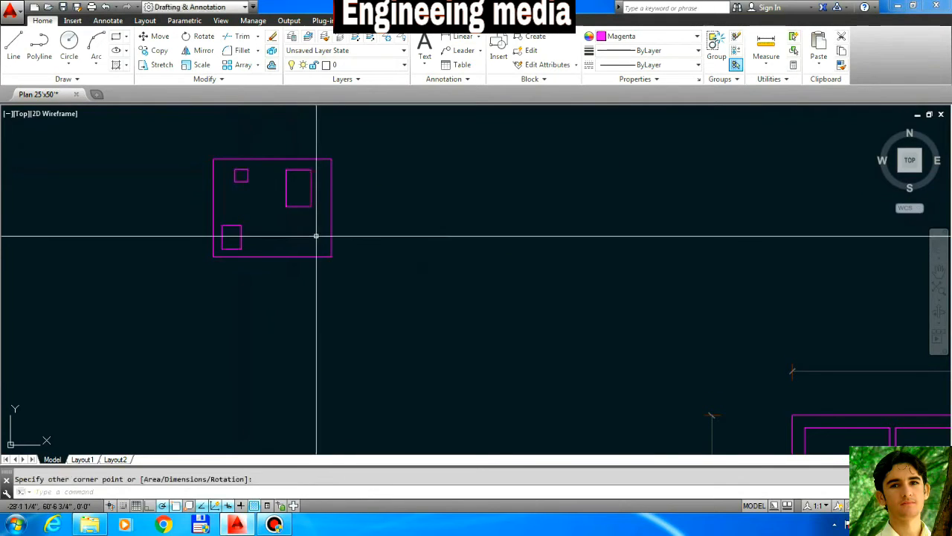
{"action": "key", "text": "Escape"}
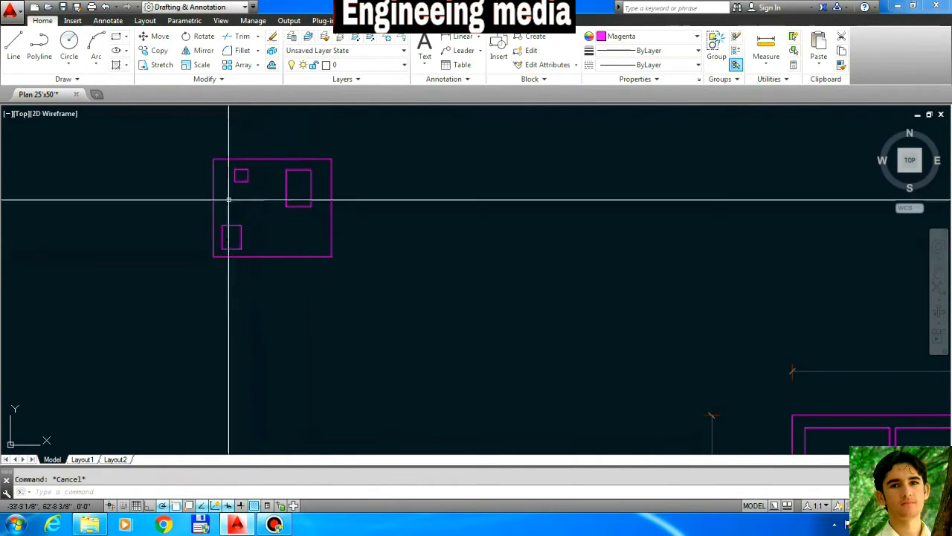
Add a vertical linear dimension to the left side of the small upper-left rectangle
{"action": "scroll", "coordinate": [223, 186], "scroll_direction": "up", "scroll_amount": 6}
{"action": "scroll", "coordinate": [319, 276], "scroll_direction": "down", "scroll_amount": 2}
{"action": "scroll", "coordinate": [264, 195], "scroll_direction": "up", "scroll_amount": 2}
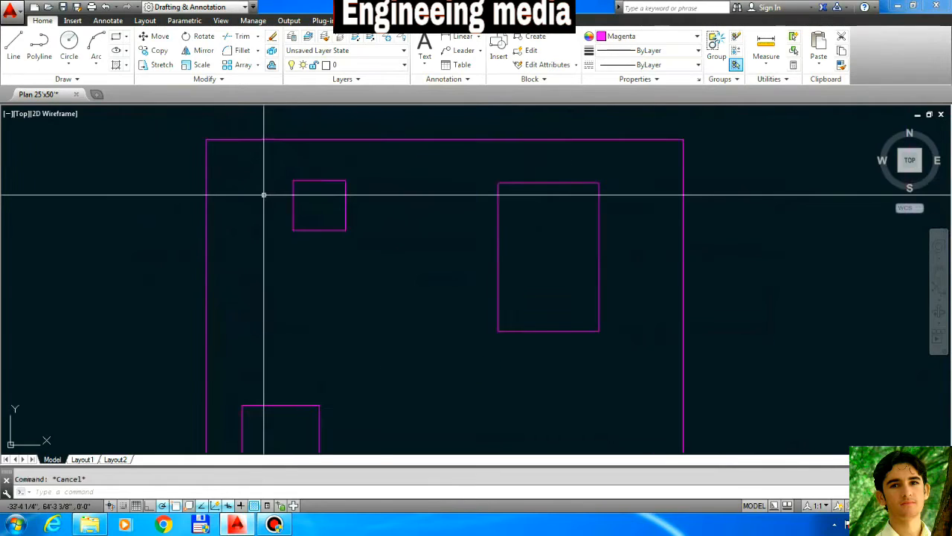
{"action": "type", "text": "D"}
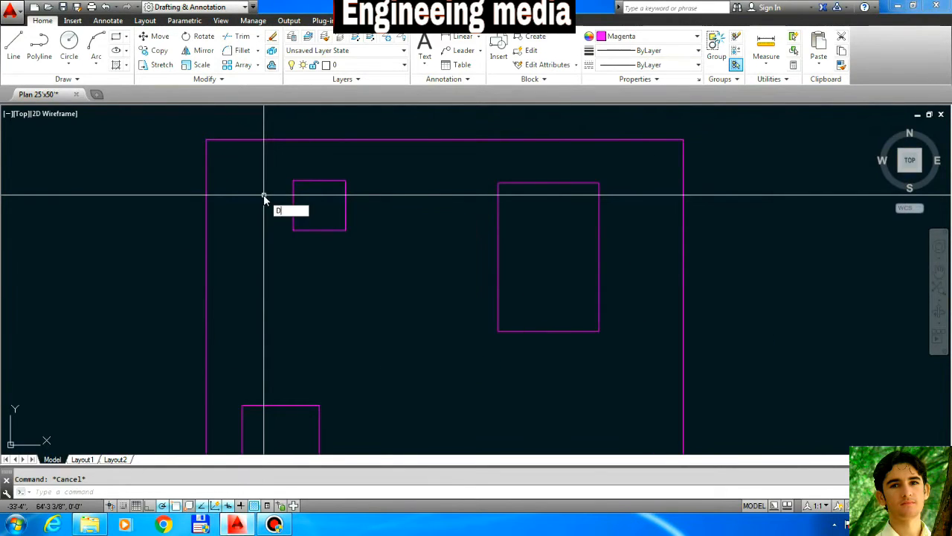
{"action": "type", "text": "IMLI"}
{"action": "key", "text": "Return"}
{"action": "key", "text": "Return"}
{"action": "left_click", "coordinate": [293, 187]}
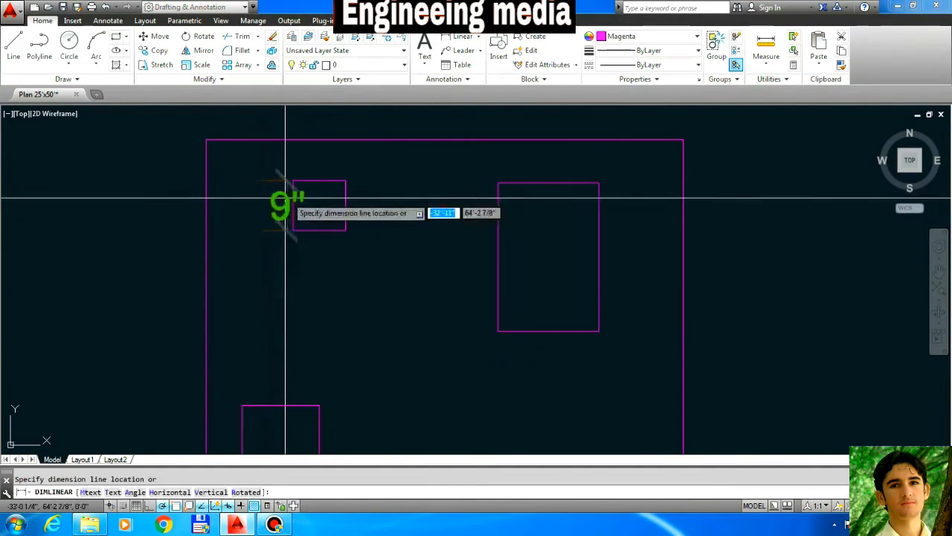
{"action": "left_click", "coordinate": [276, 198]}
Draw two tiny rectangles right of the dimensioned one, one above the other, the lower about 3" by 3"
{"action": "scroll", "coordinate": [255, 232], "scroll_direction": "down", "scroll_amount": 2}
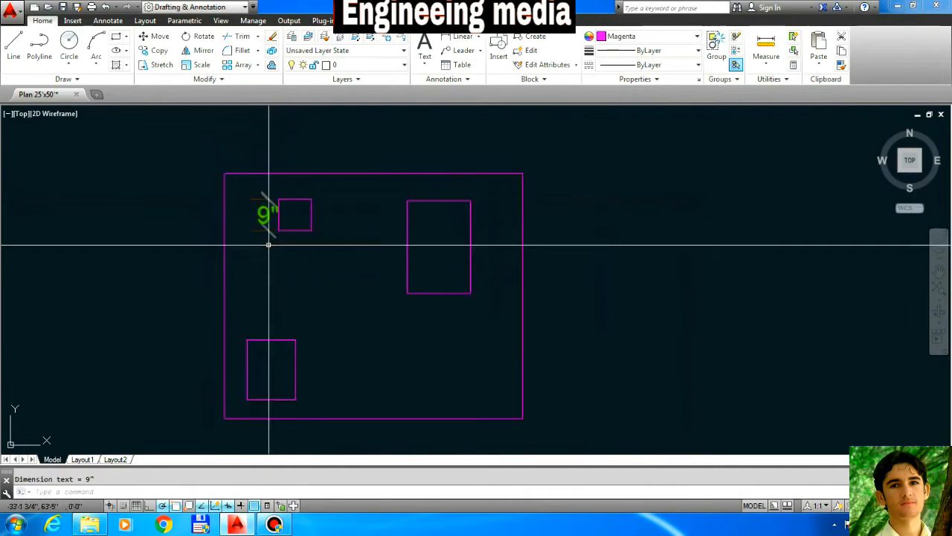
{"action": "type", "text": "rec"}
{"action": "key", "text": "Return"}
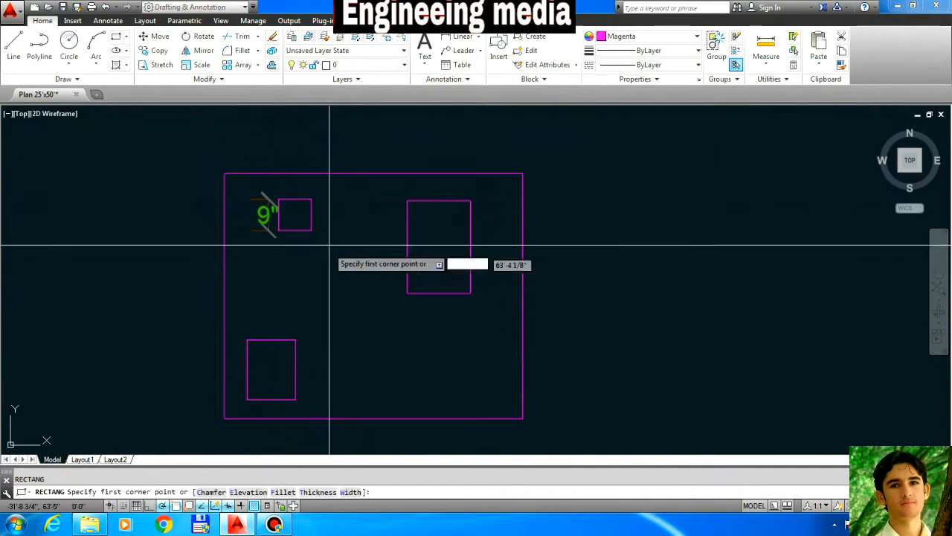
{"action": "left_click", "coordinate": [329, 210]}
{"action": "left_click", "coordinate": [340, 223]}
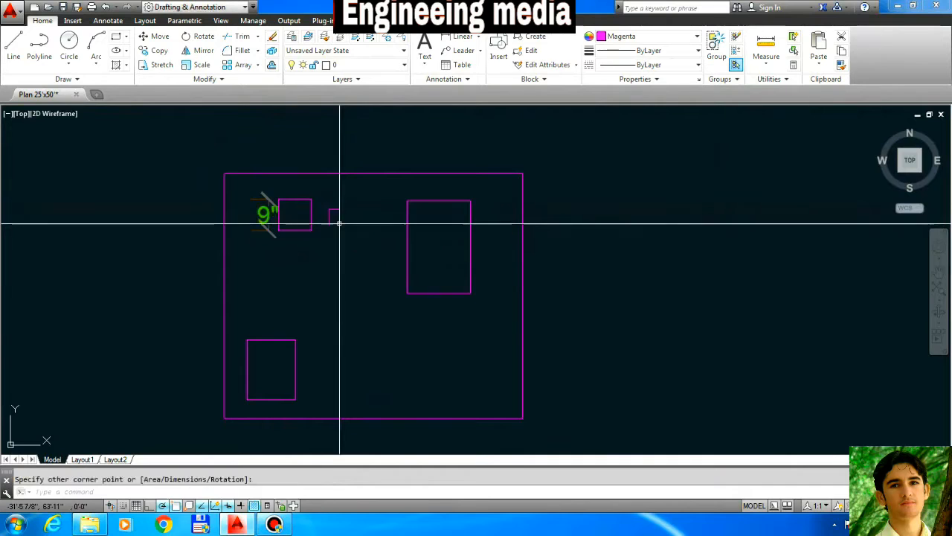
{"action": "key", "text": "Return"}
{"action": "left_click", "coordinate": [337, 244]}
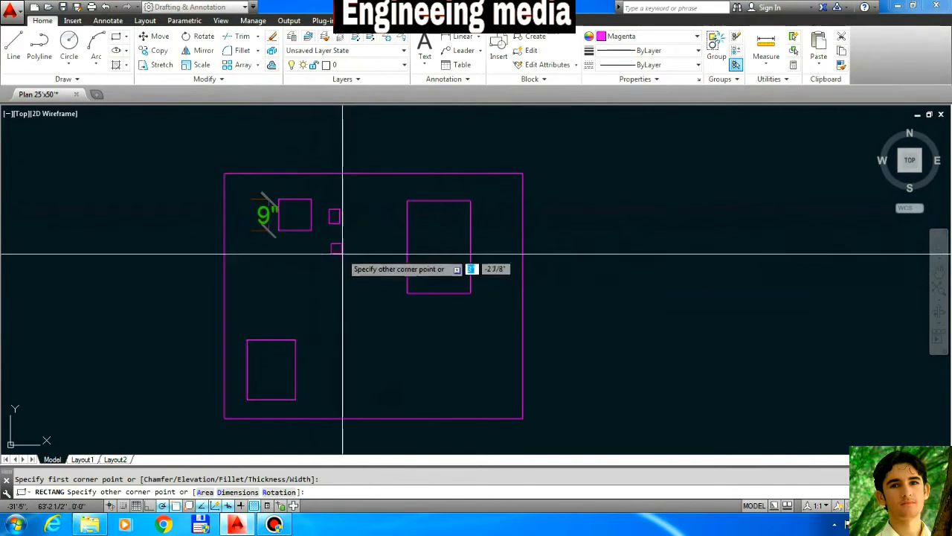
{"action": "left_click", "coordinate": [343, 254]}
{"action": "key", "text": "Escape"}
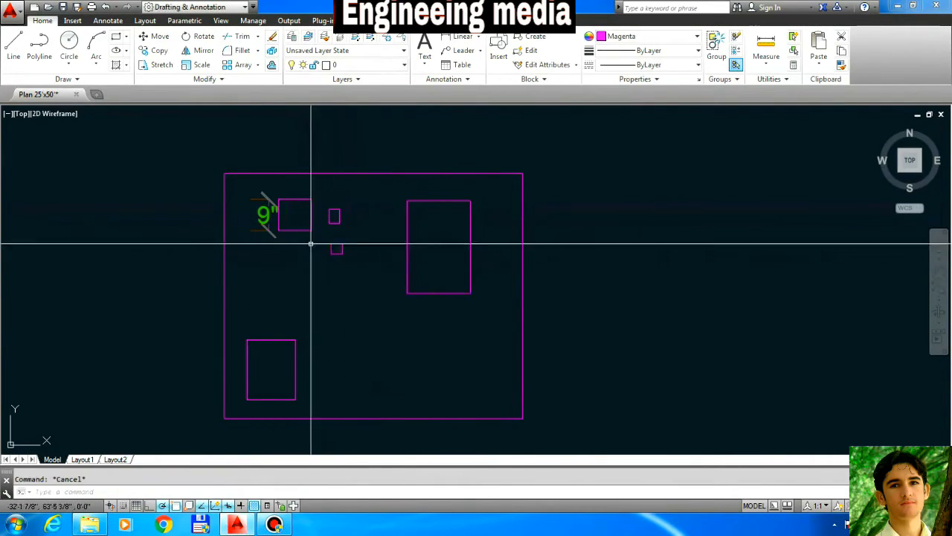
Add a vertical linear dimension to the left side of the lower tiny rectangle by selecting its edge
{"action": "scroll", "coordinate": [312, 243], "scroll_direction": "up", "scroll_amount": 4}
{"action": "type", "text": "dli"}
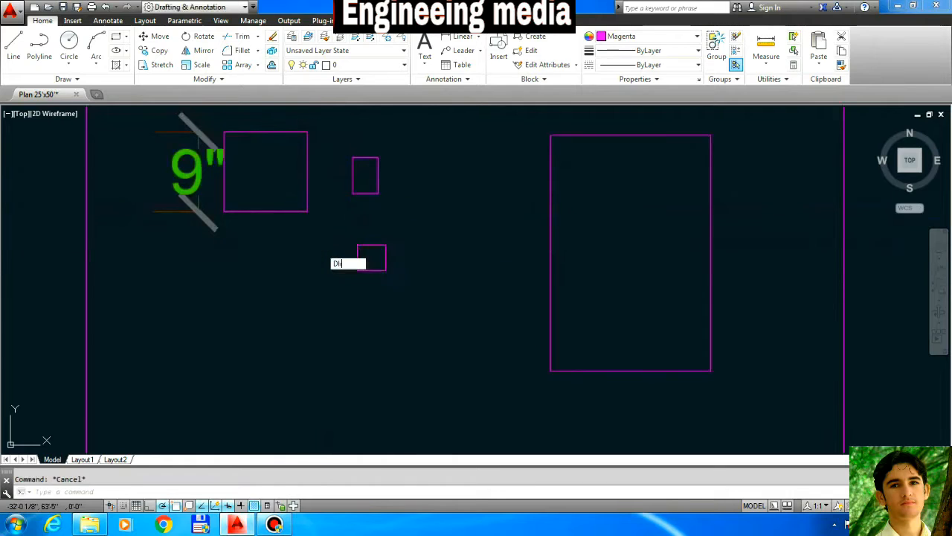
{"action": "key", "text": "Return"}
{"action": "key", "text": "Return"}
{"action": "left_click", "coordinate": [357, 257]}
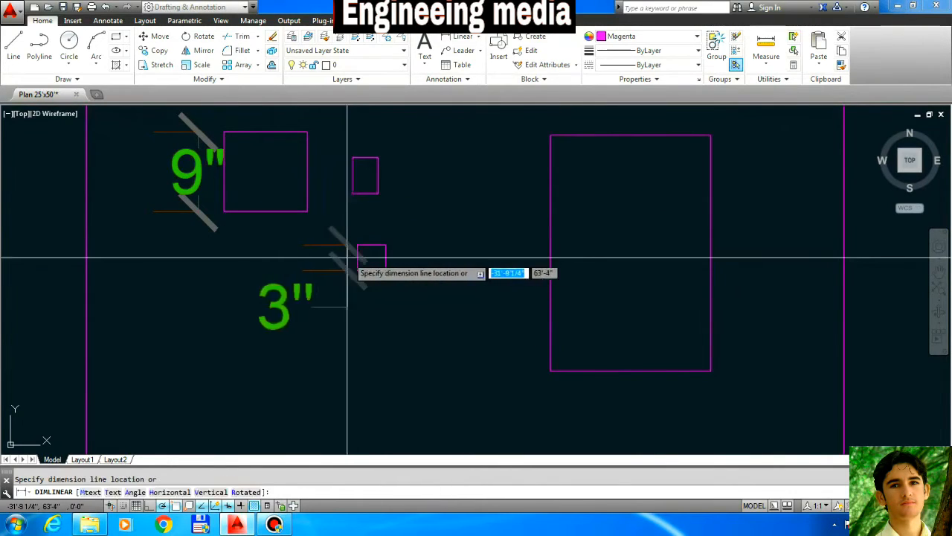
{"action": "left_click", "coordinate": [329, 318]}
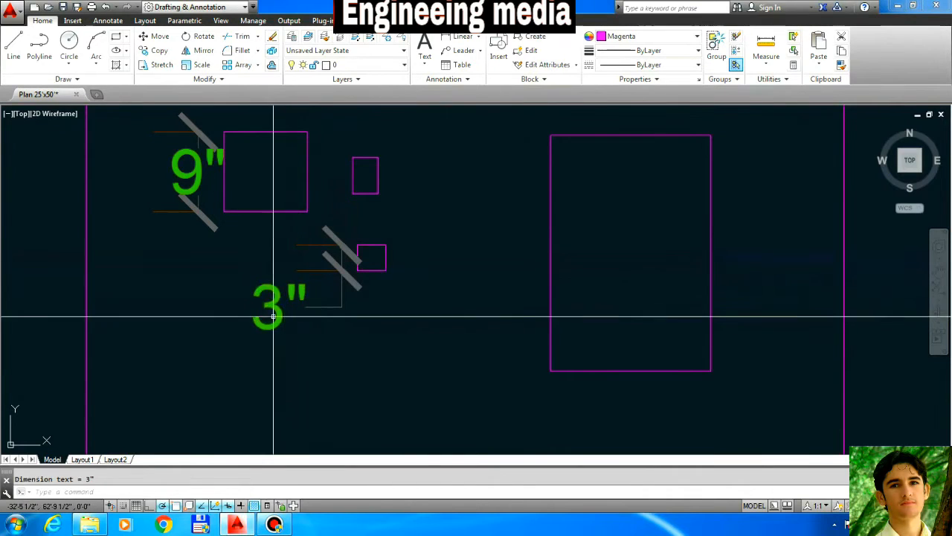
{"action": "key", "text": "Escape"}
Delete the oversized vertical dimension beside the lower tiny rectangle
{"action": "scroll", "coordinate": [260, 318], "scroll_direction": "down", "scroll_amount": 2}
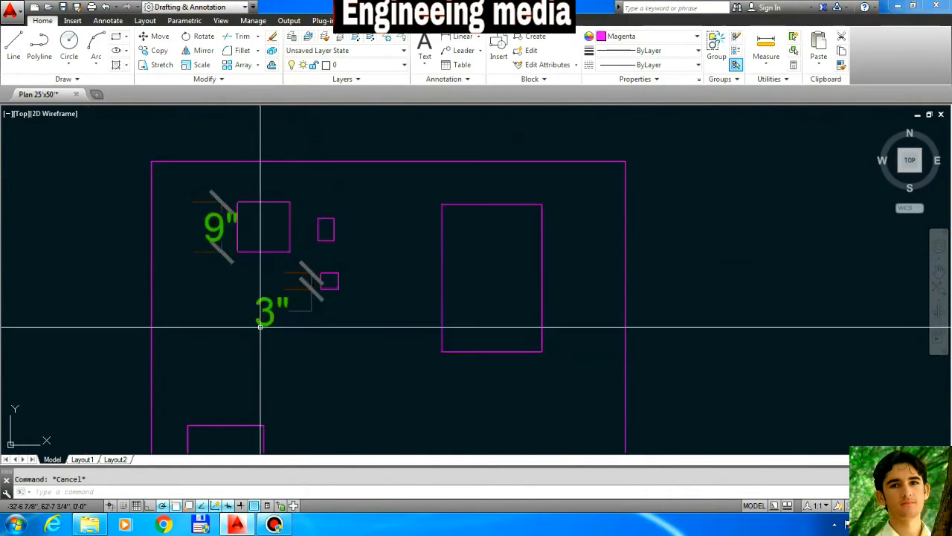
{"action": "left_click", "coordinate": [276, 325]}
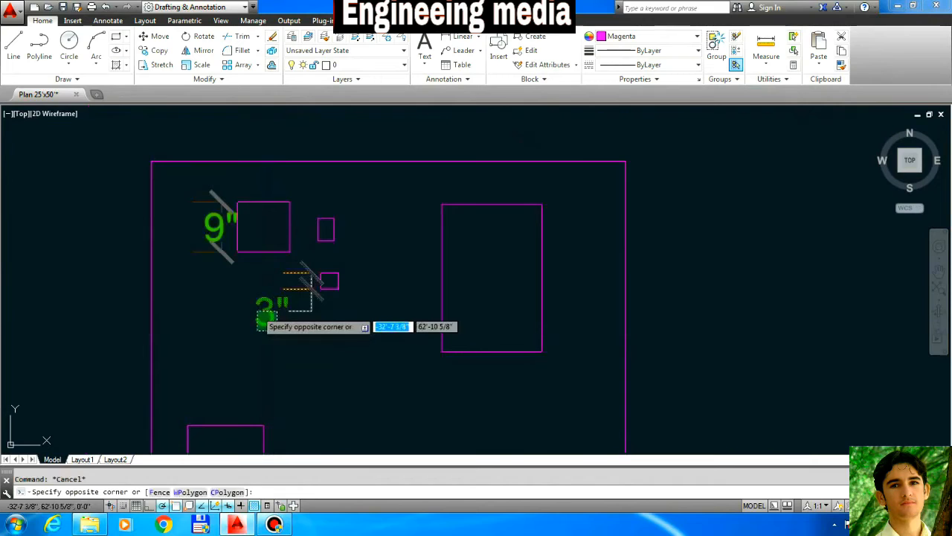
{"action": "left_click", "coordinate": [258, 325]}
{"action": "key", "text": "Delete"}
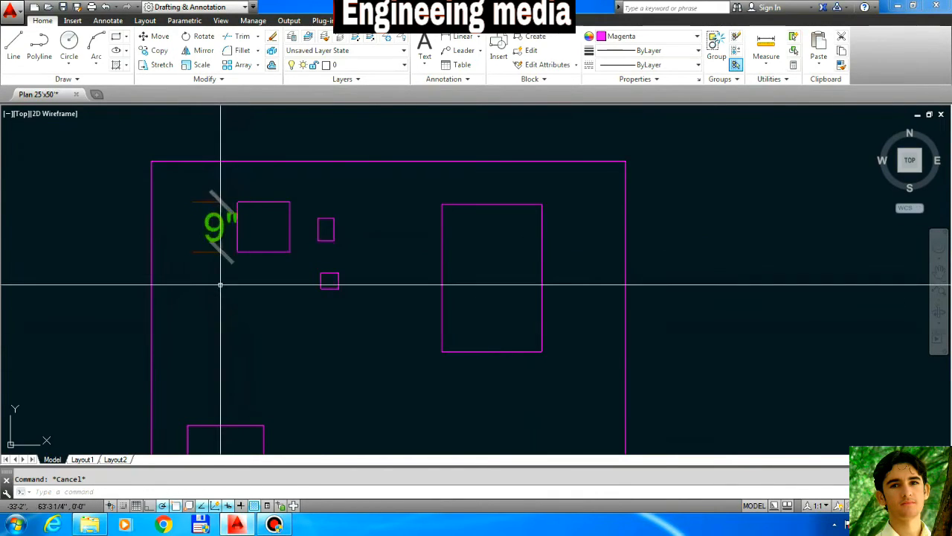
Create a new dimension style named Small Dim, starting from Civil Dim 1 and used for all dimensions
{"action": "key", "text": "Return"}
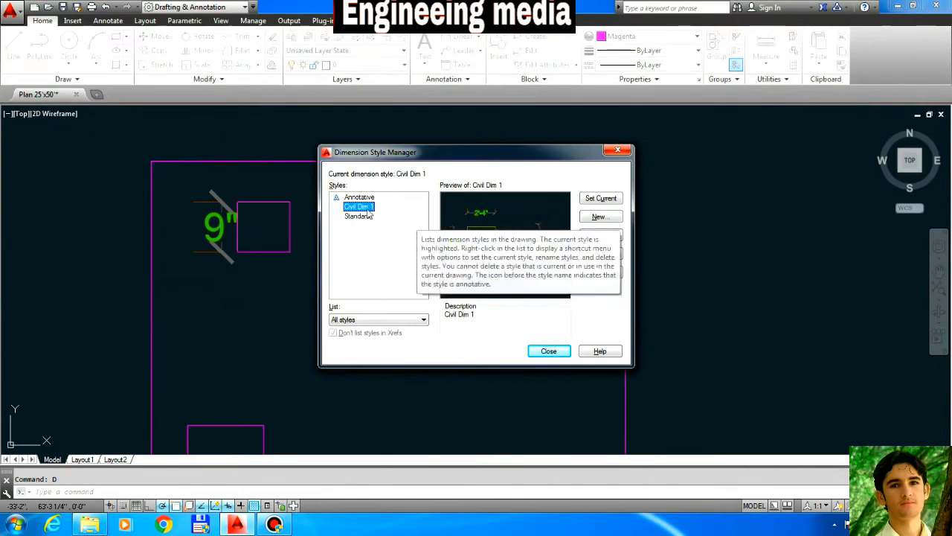
{"action": "left_click", "coordinate": [359, 206]}
{"action": "left_click", "coordinate": [371, 242]}
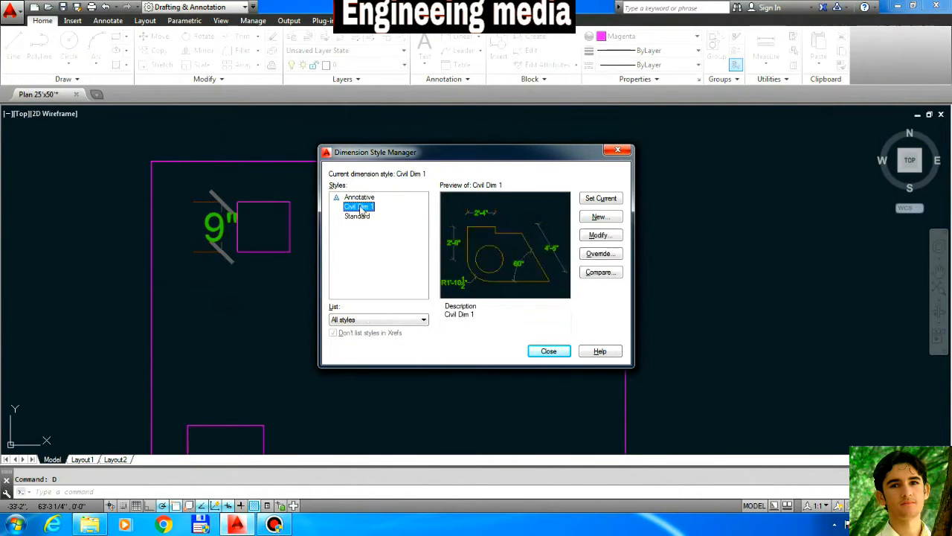
{"action": "left_click", "coordinate": [365, 246]}
{"action": "left_click", "coordinate": [598, 218]}
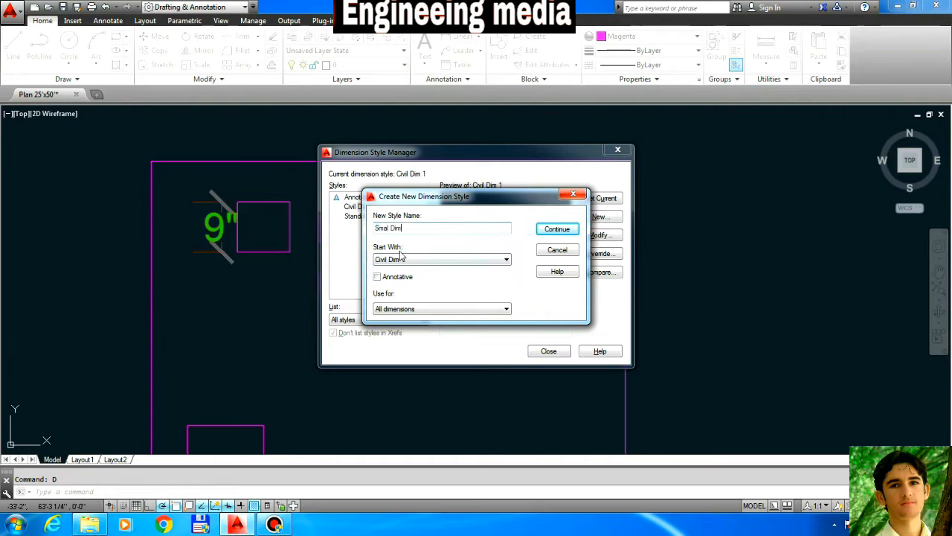
{"action": "left_click", "coordinate": [557, 230]}
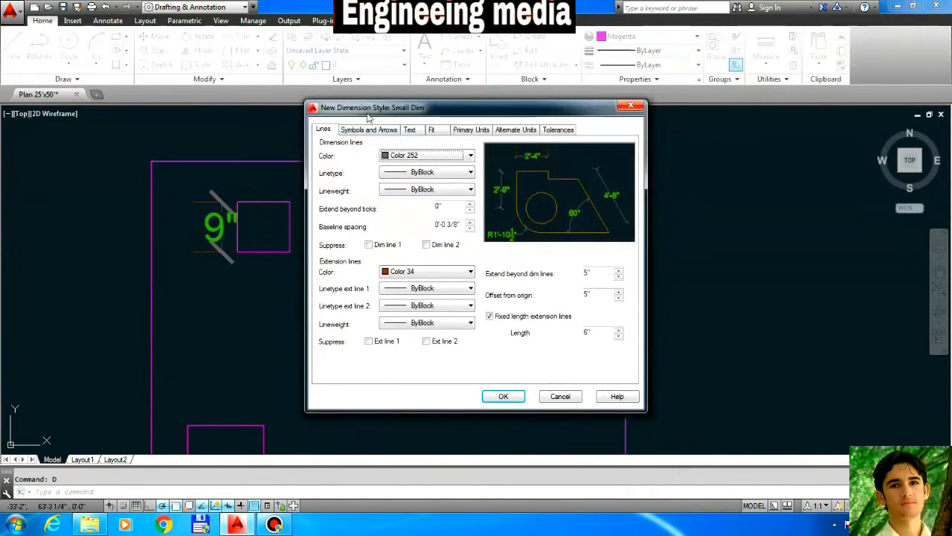
Set the new style's dimension line color to index 34 and its extension line color to index 114
{"action": "left_click", "coordinate": [439, 160]}
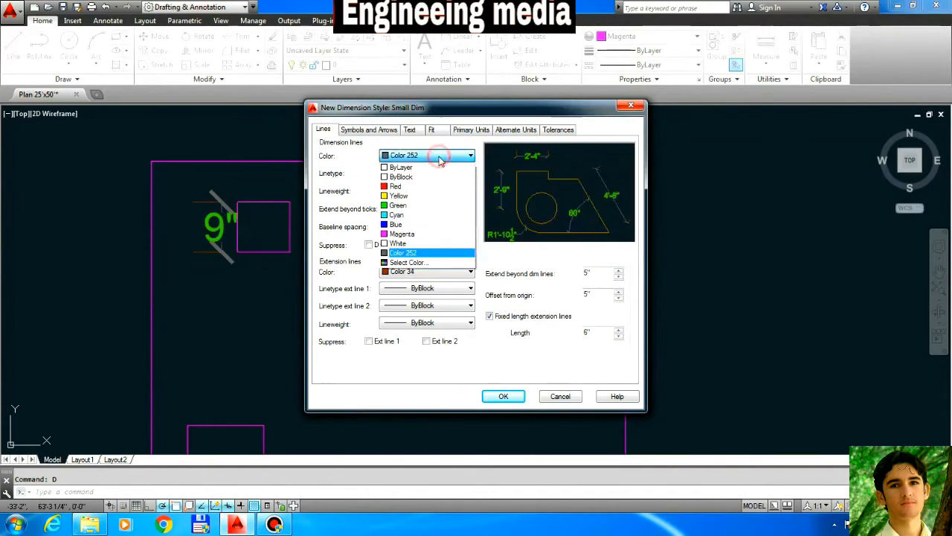
{"action": "left_click", "coordinate": [411, 263]}
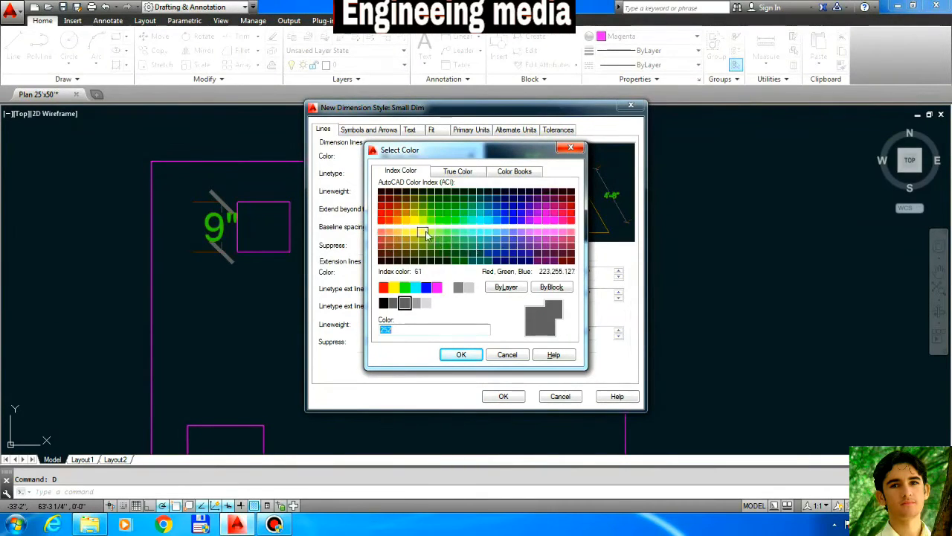
{"action": "left_click", "coordinate": [398, 207]}
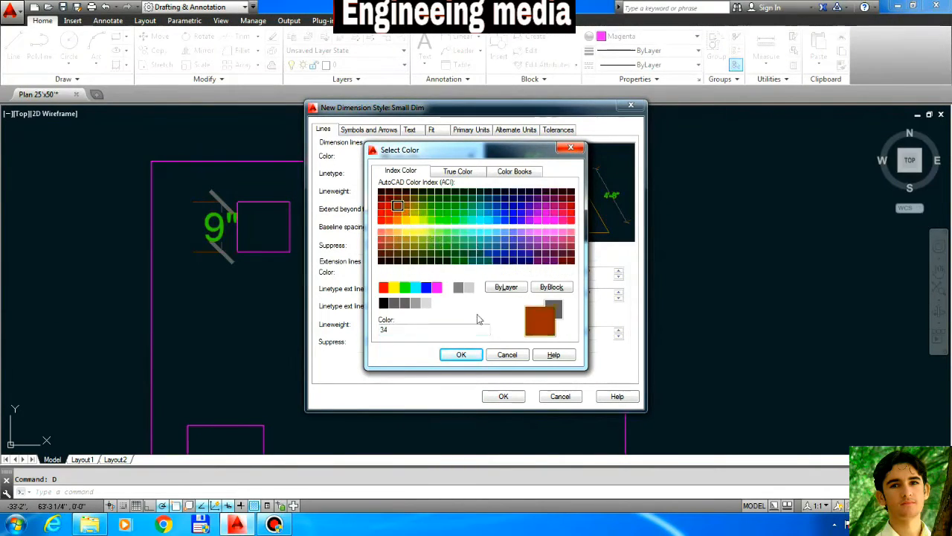
{"action": "left_click", "coordinate": [461, 355]}
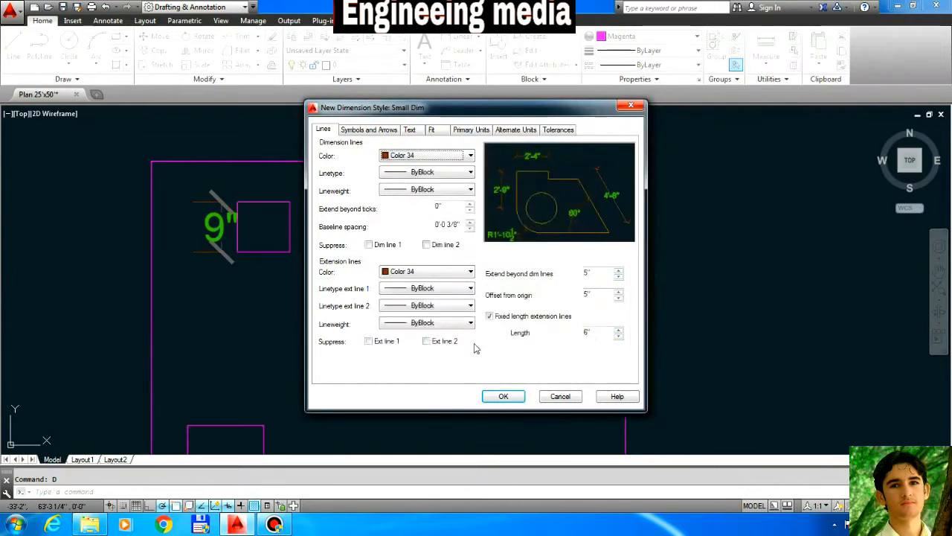
{"action": "left_click", "coordinate": [437, 271]}
{"action": "left_click", "coordinate": [408, 378]}
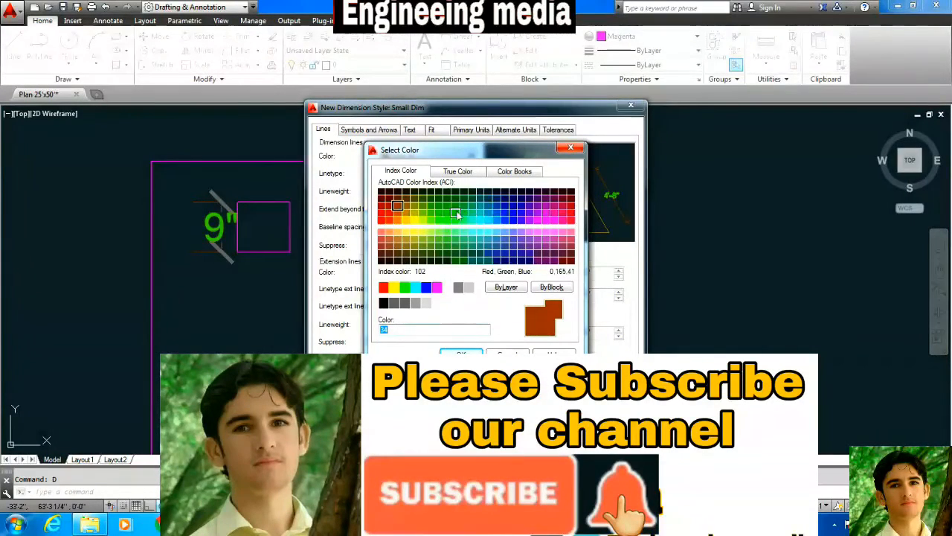
{"action": "left_click", "coordinate": [468, 209]}
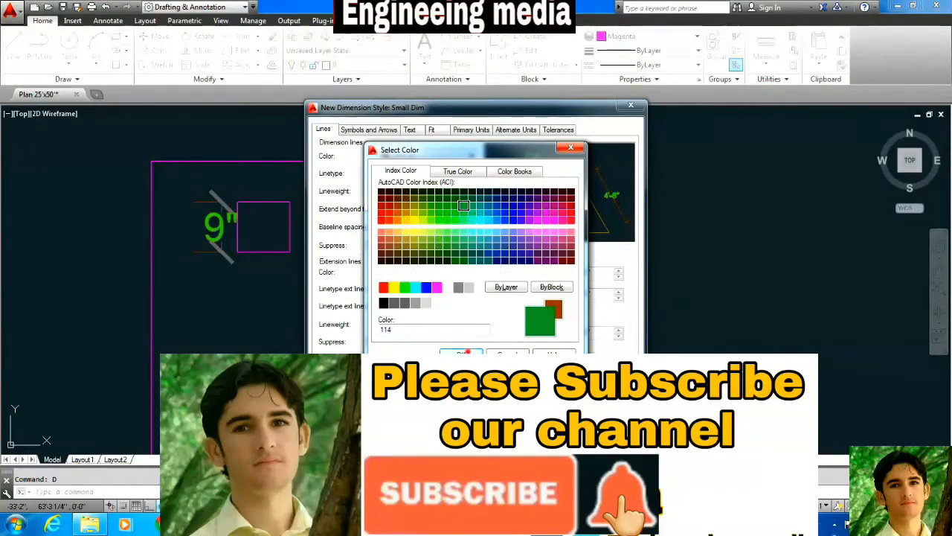
{"action": "left_click", "coordinate": [464, 353]}
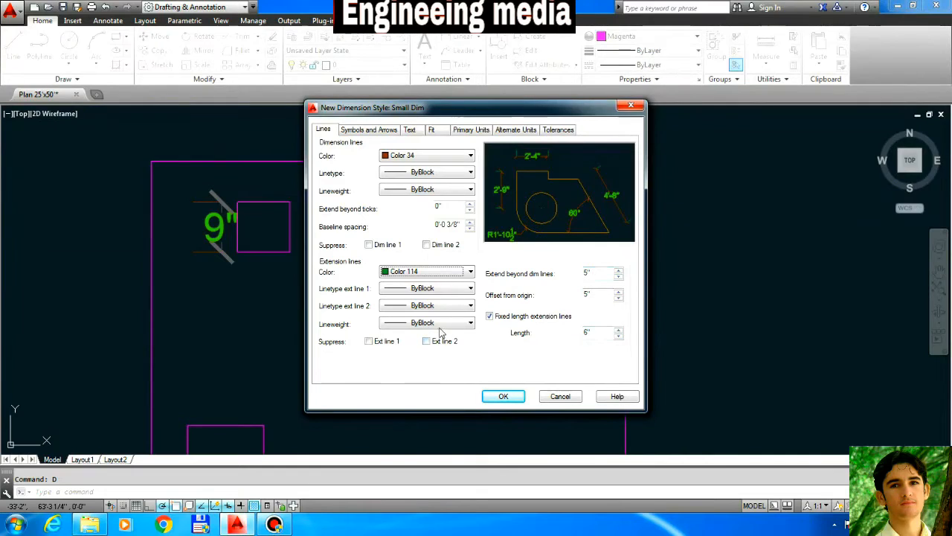
Set the new style's text height to 2" and save the style
{"action": "left_click", "coordinate": [409, 130]}
{"action": "double_click", "coordinate": [453, 215]}
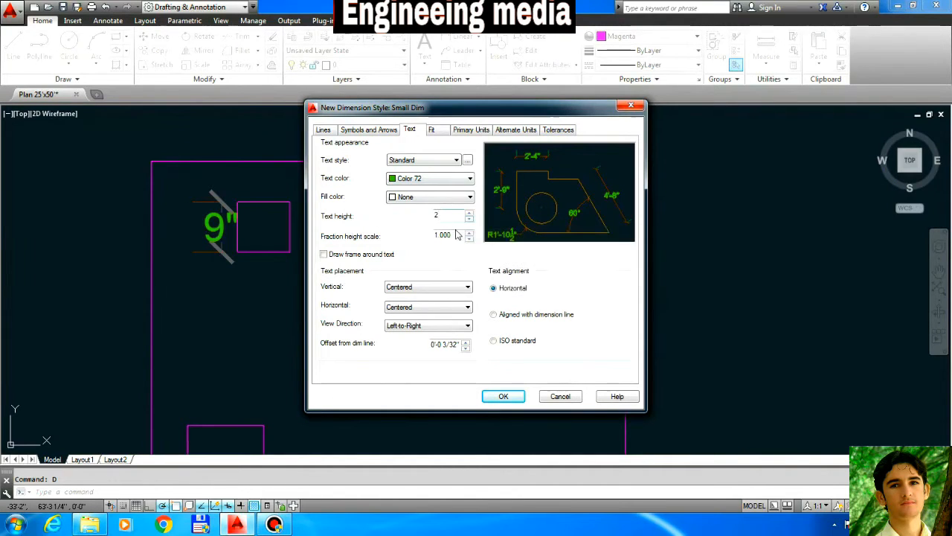
{"action": "left_click", "coordinate": [497, 396]}
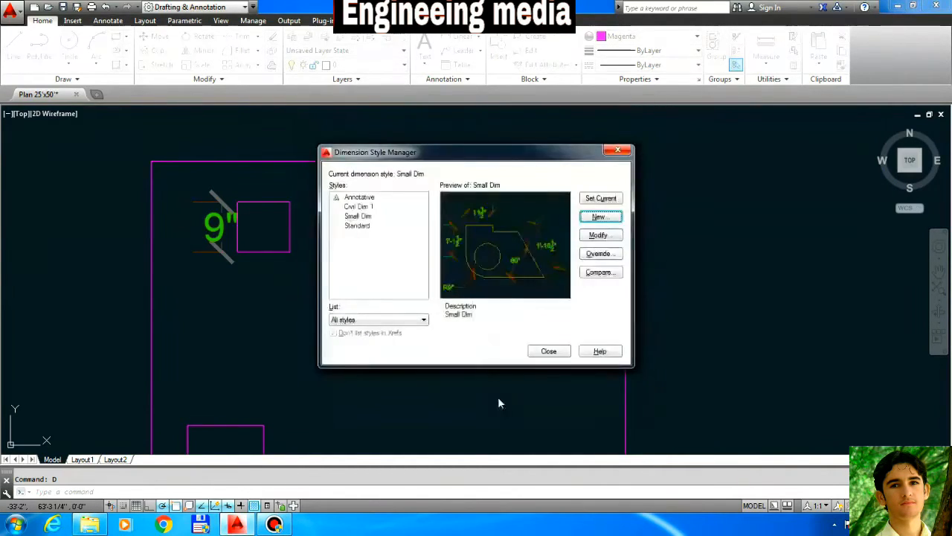
Make Small Dim the current dimension style and recheck the current style in the Dimension Style Manager
{"action": "left_click", "coordinate": [358, 215]}
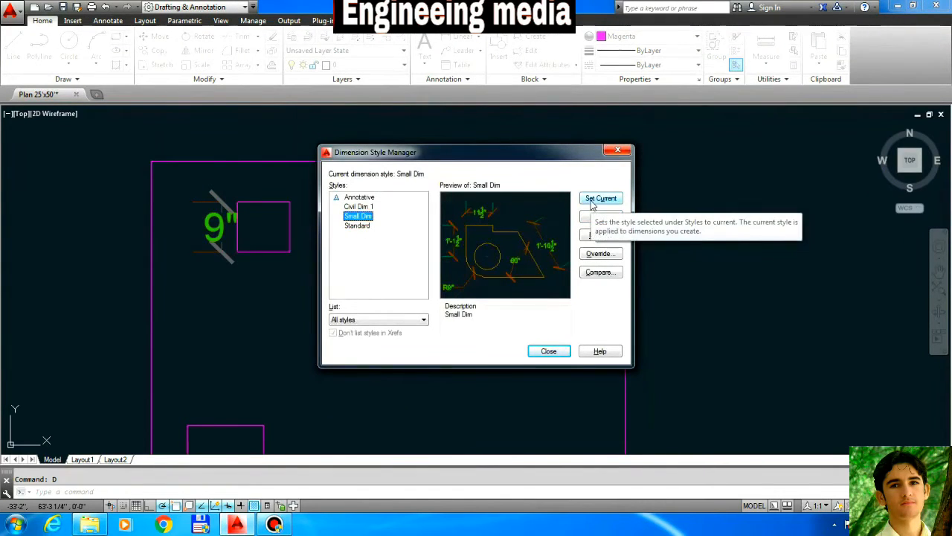
{"action": "left_click", "coordinate": [558, 356]}
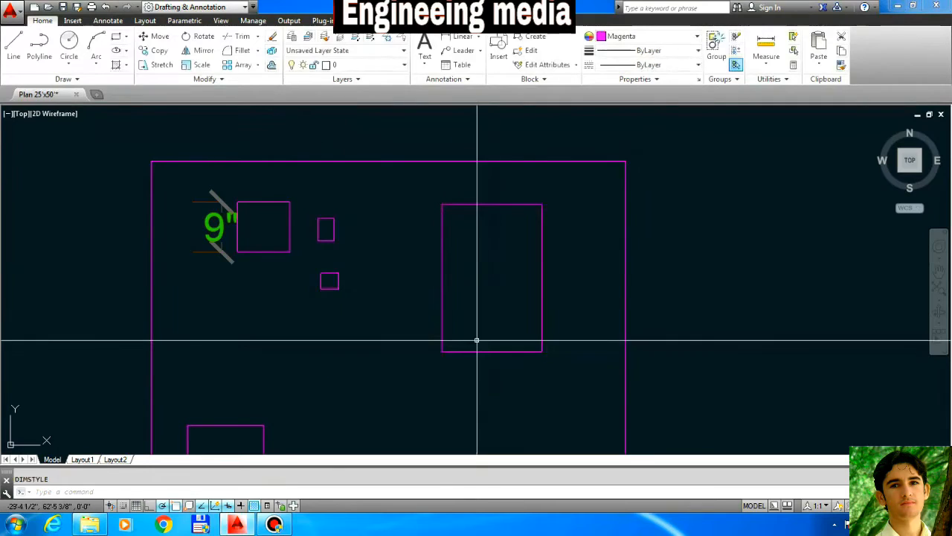
{"action": "type", "text": "d"}
{"action": "key", "text": "Return"}
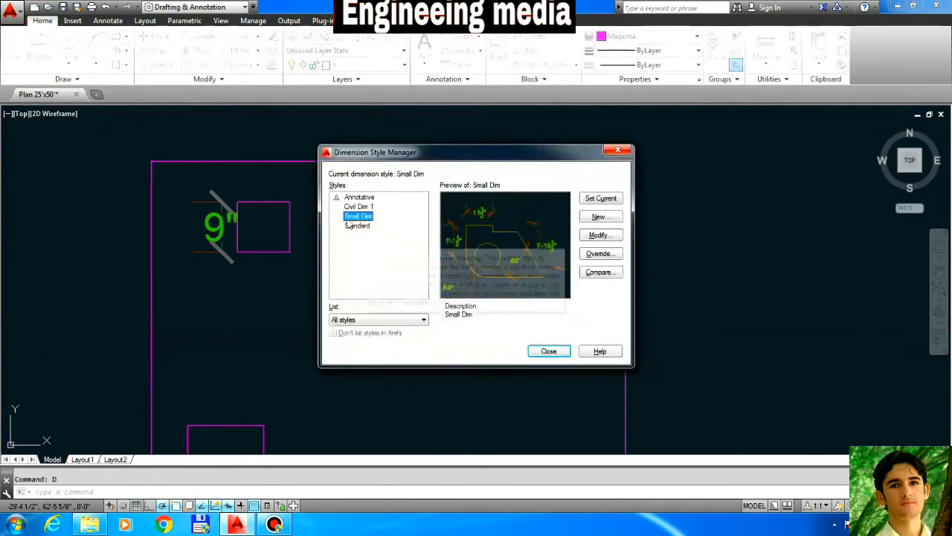
{"action": "left_click", "coordinate": [549, 351]}
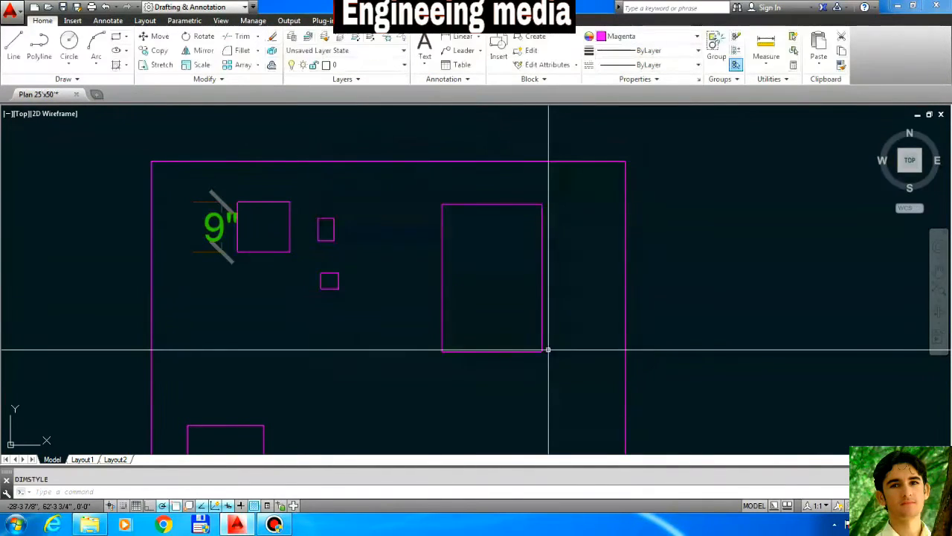
Add a vertical linear dimension in the Small Dim style to the left side of the lower tiny rectangle
{"action": "type", "text": "dl"}
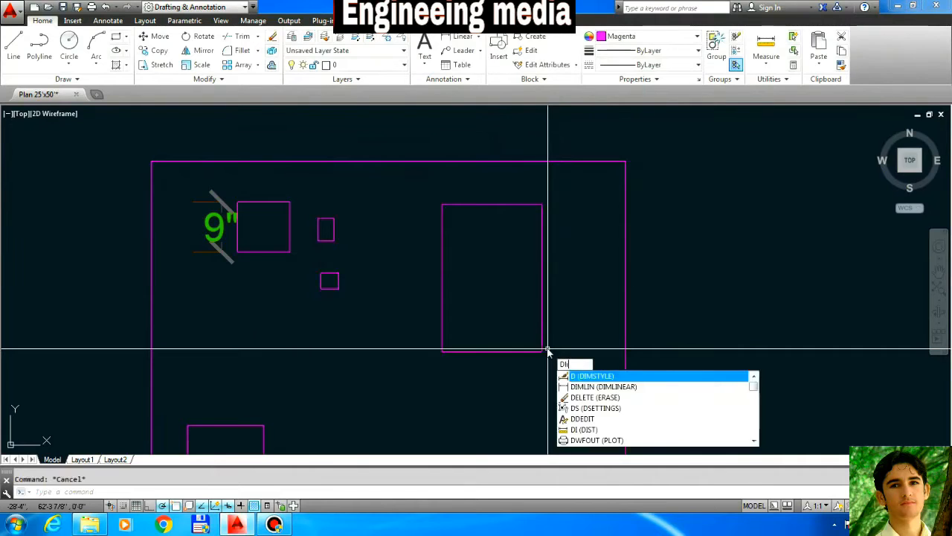
{"action": "type", "text": "i"}
{"action": "key", "text": "Return"}
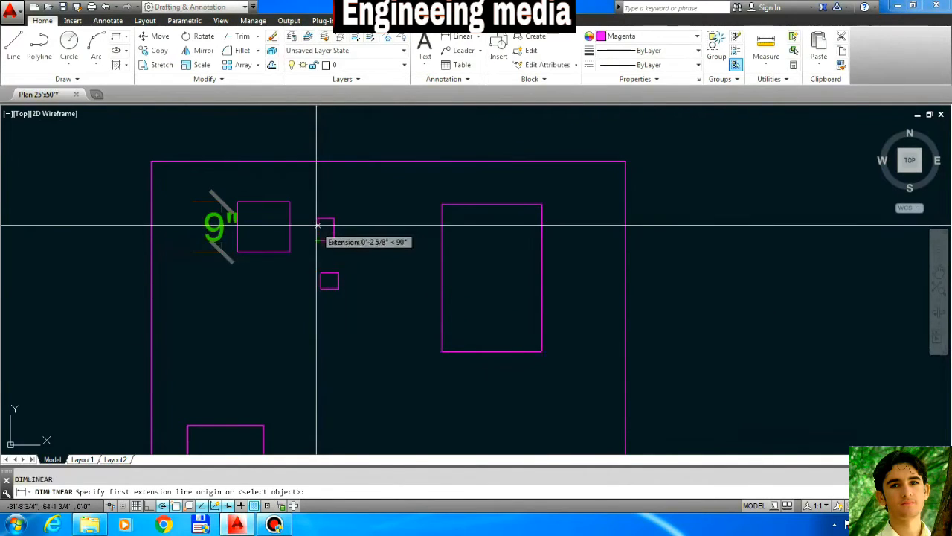
{"action": "key", "text": "Return"}
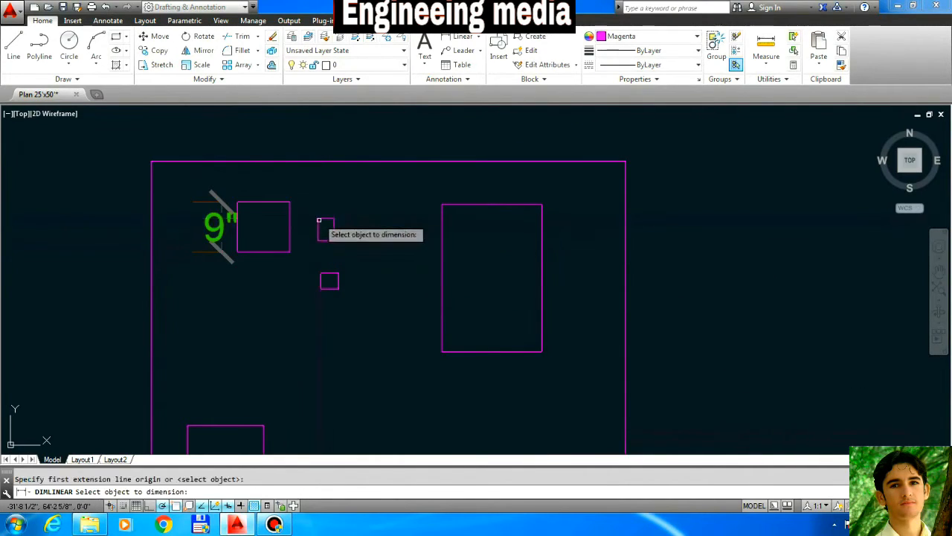
{"action": "left_click", "coordinate": [321, 281]}
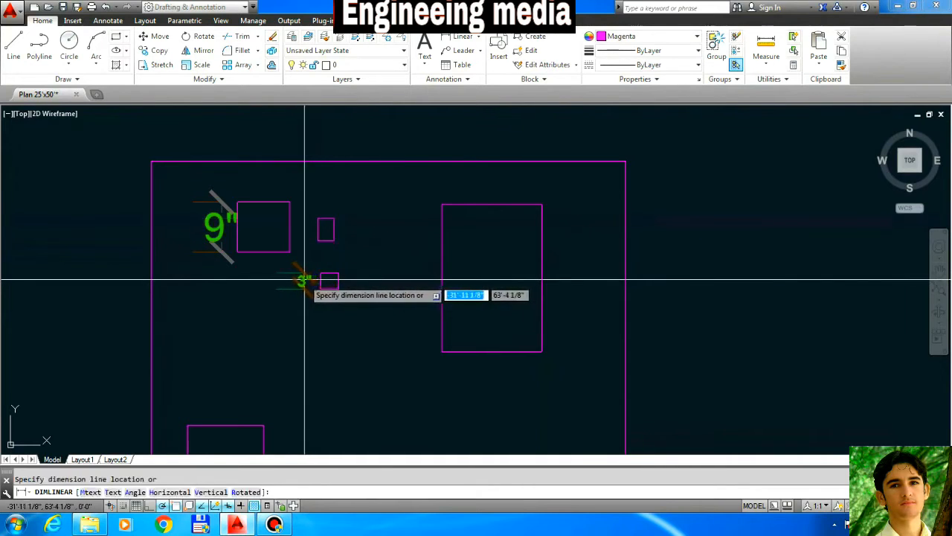
{"action": "left_click", "coordinate": [301, 277]}
Modify the Small Dim style, setting its arrow size to 1, and inspect the tick marks on the small dimension
{"action": "scroll", "coordinate": [314, 302], "scroll_direction": "up", "scroll_amount": 3}
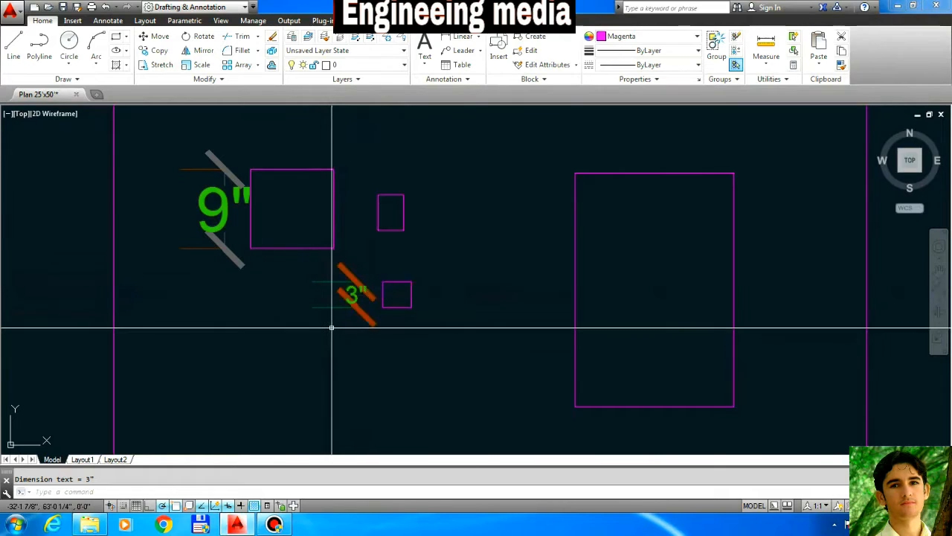
{"action": "type", "text": "d"}
{"action": "key", "text": "Return"}
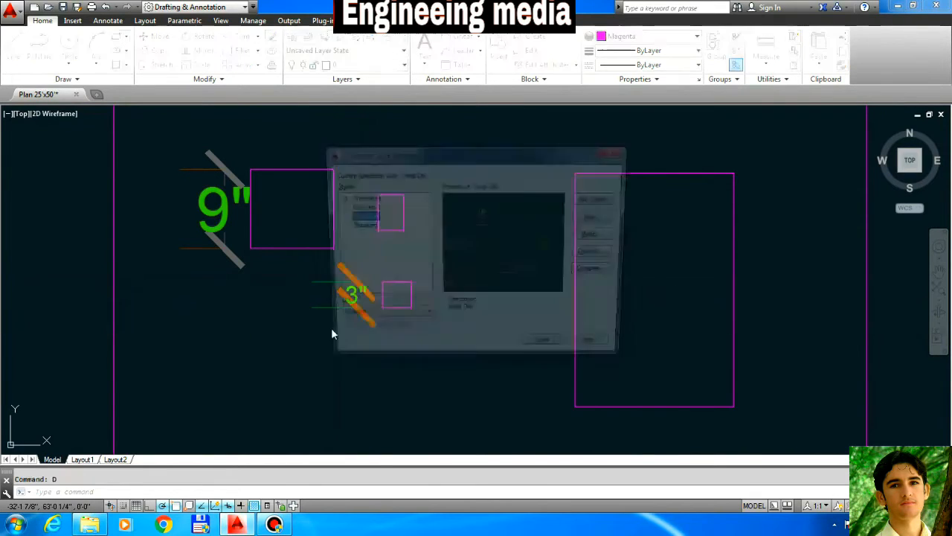
{"action": "left_click", "coordinate": [598, 235]}
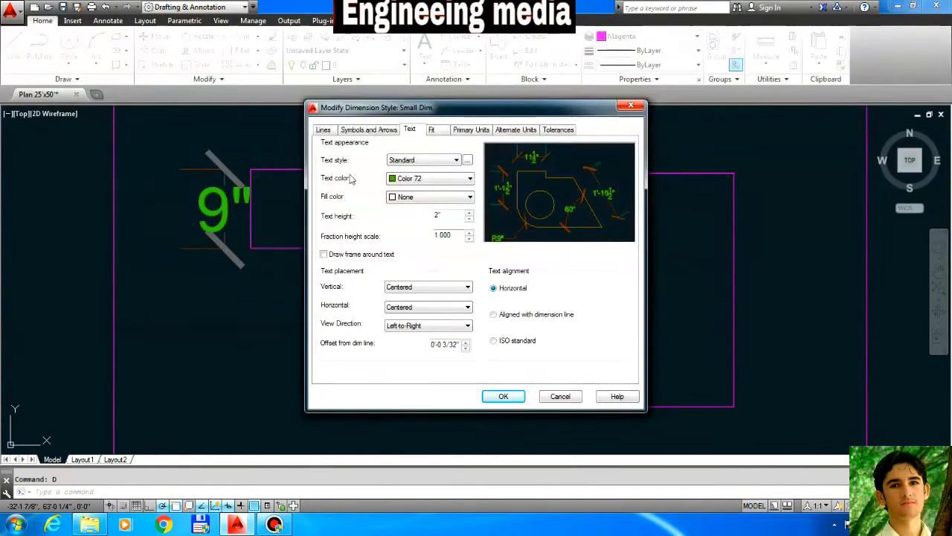
{"action": "left_click", "coordinate": [325, 130]}
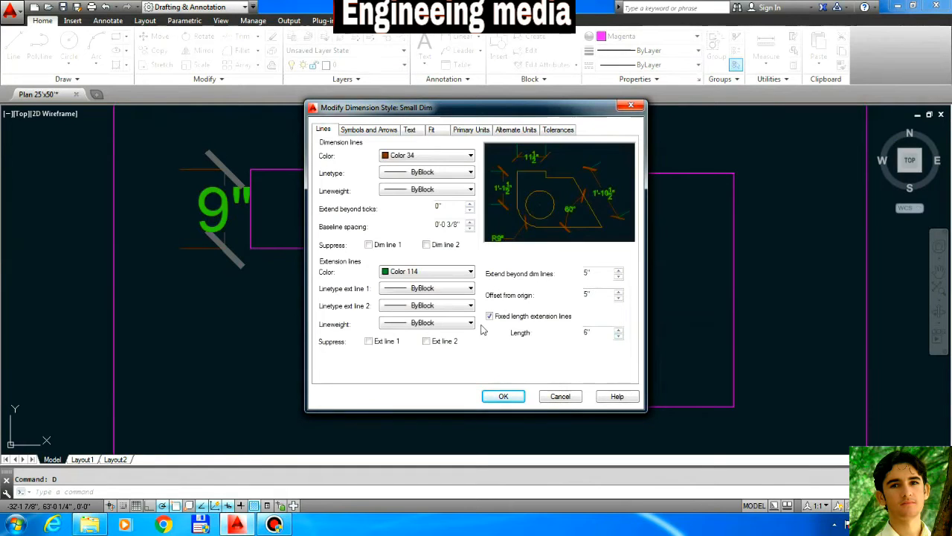
{"action": "left_click_drag", "start_coordinate": [600, 332], "coordinate": [568, 333]}
{"action": "left_click", "coordinate": [370, 130]}
{"action": "left_click_drag", "start_coordinate": [347, 251], "coordinate": [322, 253]}
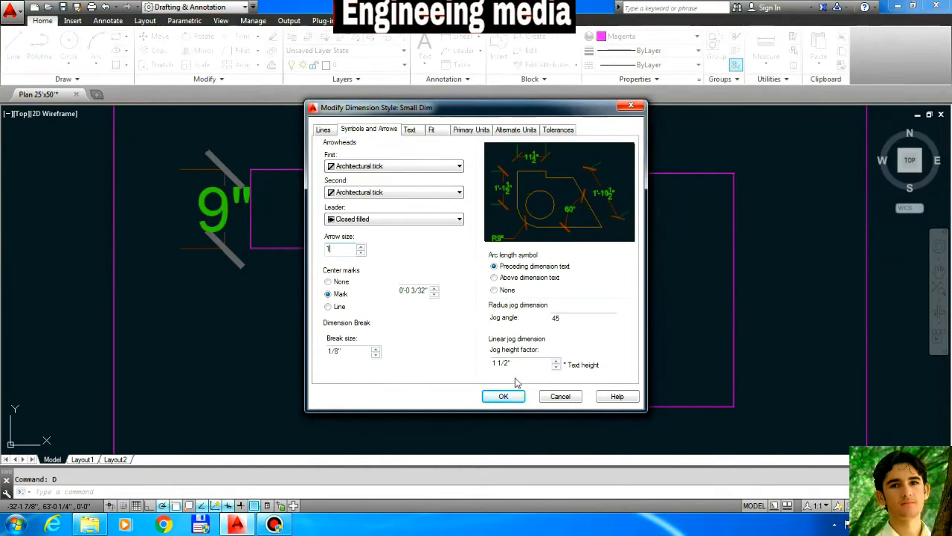
{"action": "left_click", "coordinate": [505, 397]}
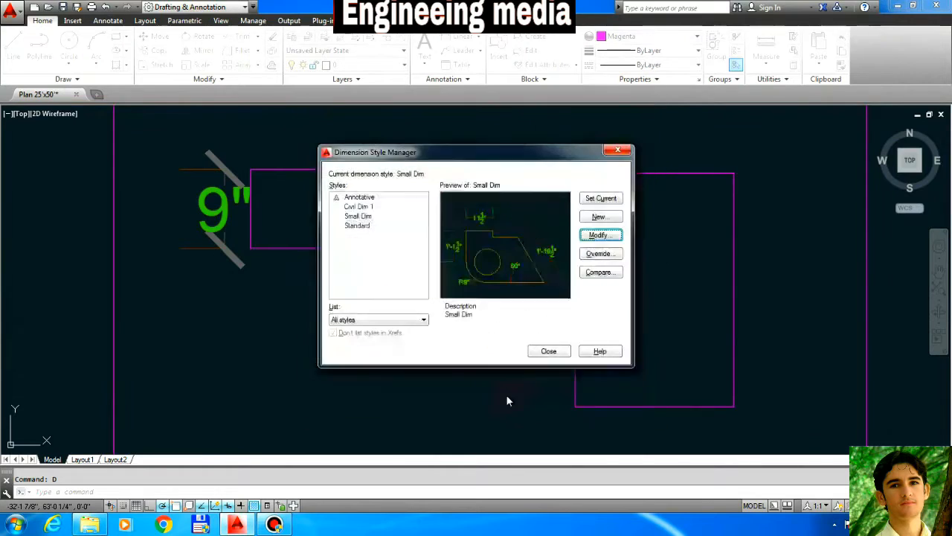
{"action": "left_click", "coordinate": [618, 150]}
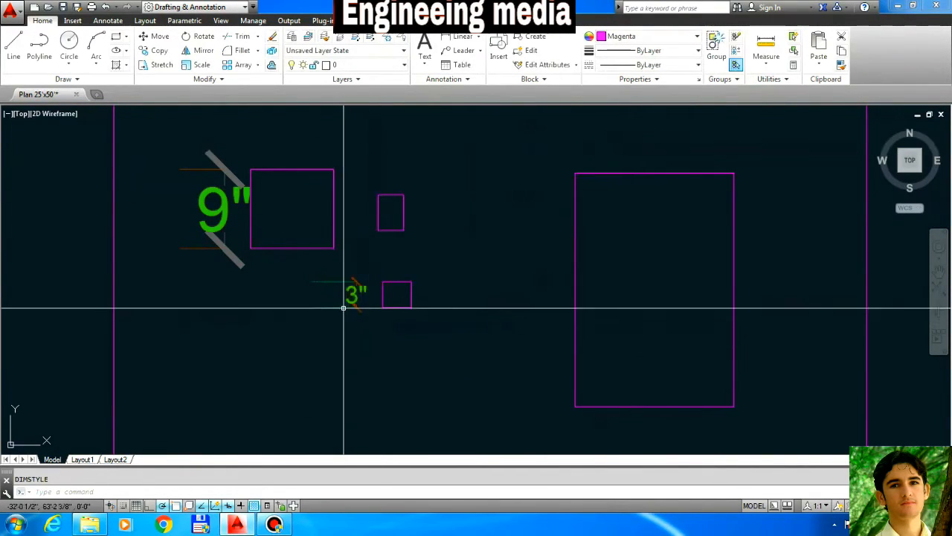
{"action": "scroll", "coordinate": [340, 305], "scroll_direction": "up", "scroll_amount": 4}
{"action": "scroll", "coordinate": [387, 282], "scroll_direction": "down", "scroll_amount": 4}
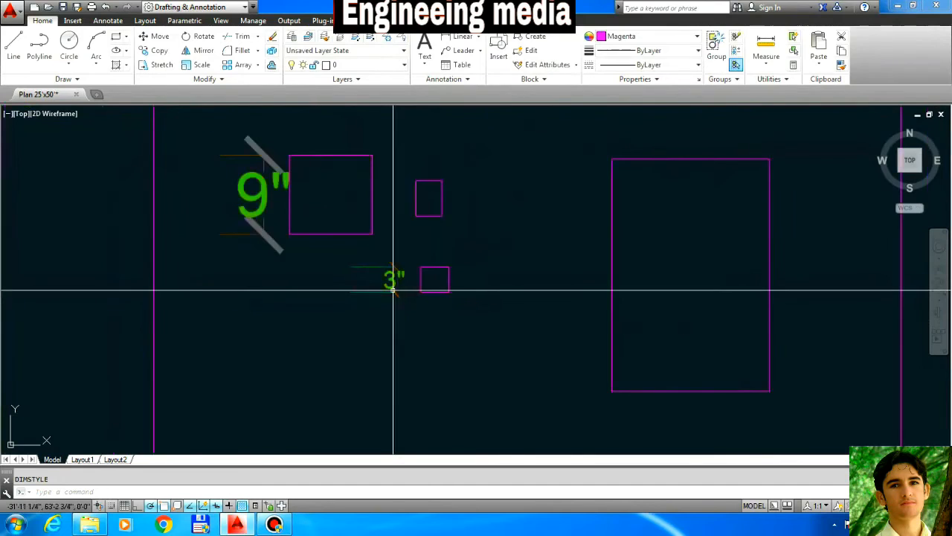
Set the Small Dim style's extension beyond dimension lines and offset from origin to 2", and save the style
{"action": "scroll", "coordinate": [386, 290], "scroll_direction": "up", "scroll_amount": 3}
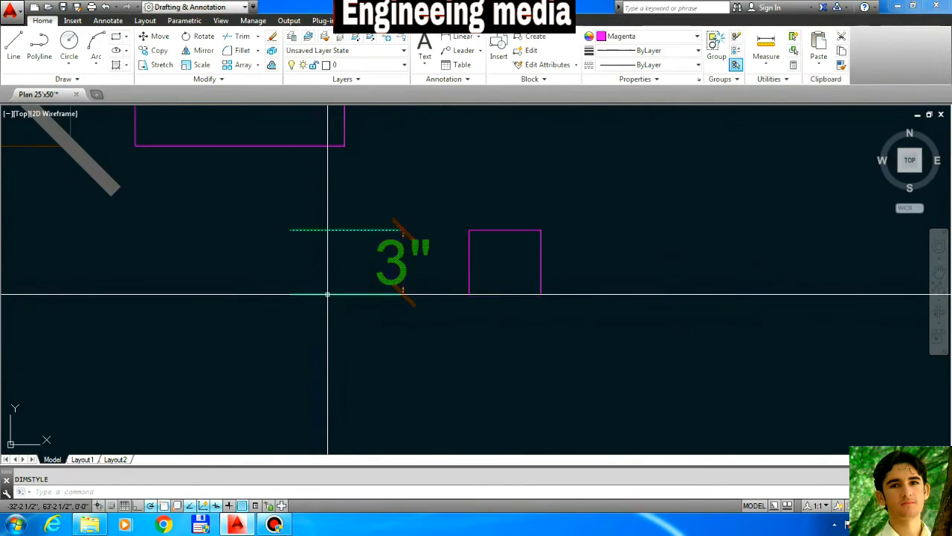
{"action": "type", "text": "d"}
{"action": "key", "text": "Return"}
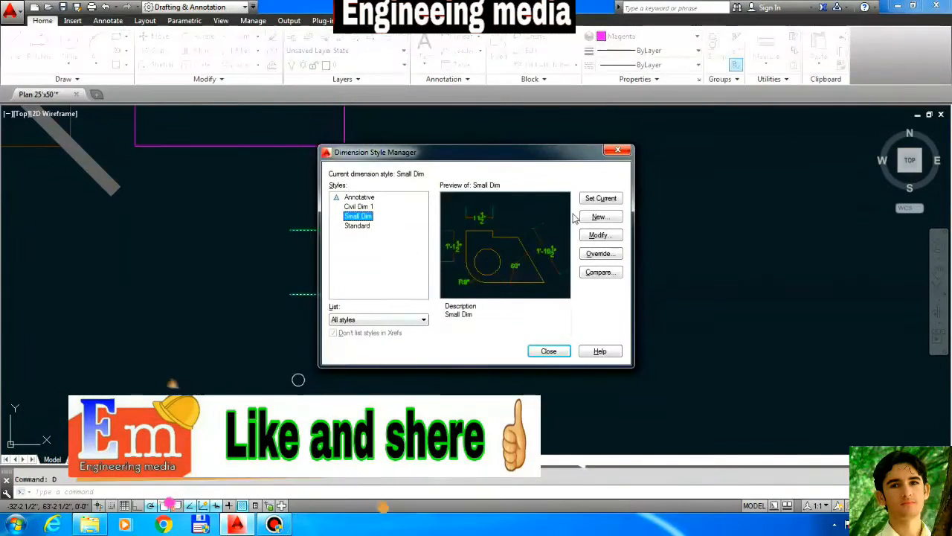
{"action": "left_click", "coordinate": [600, 235]}
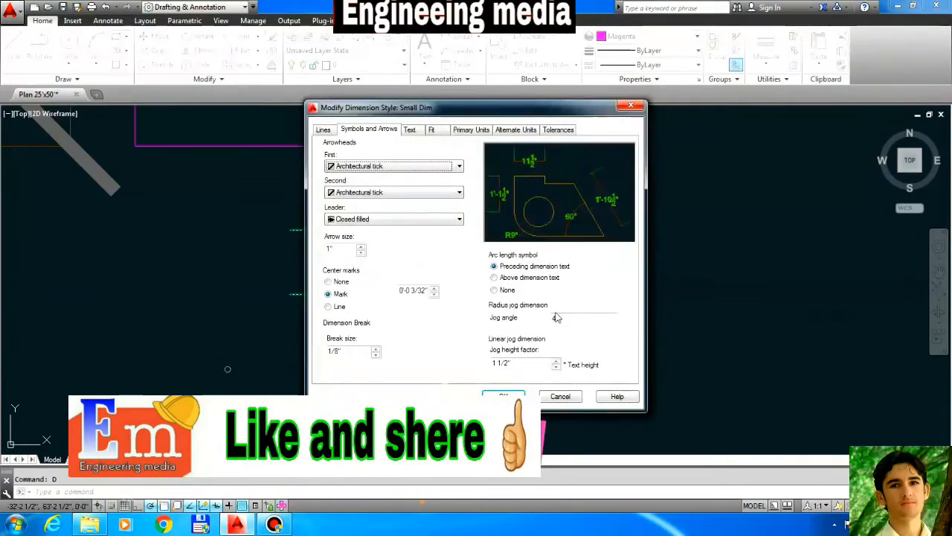
{"action": "left_click", "coordinate": [323, 129]}
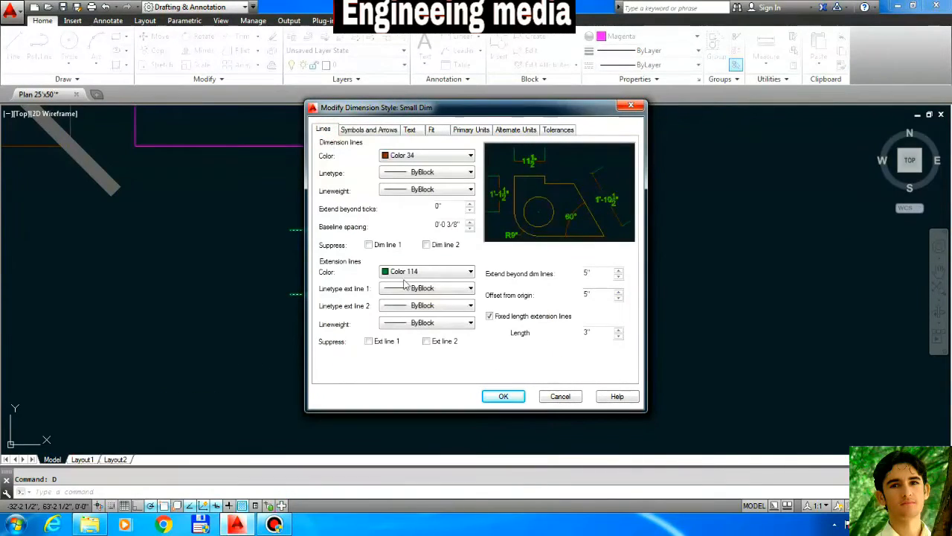
{"action": "double_click", "coordinate": [604, 274]}
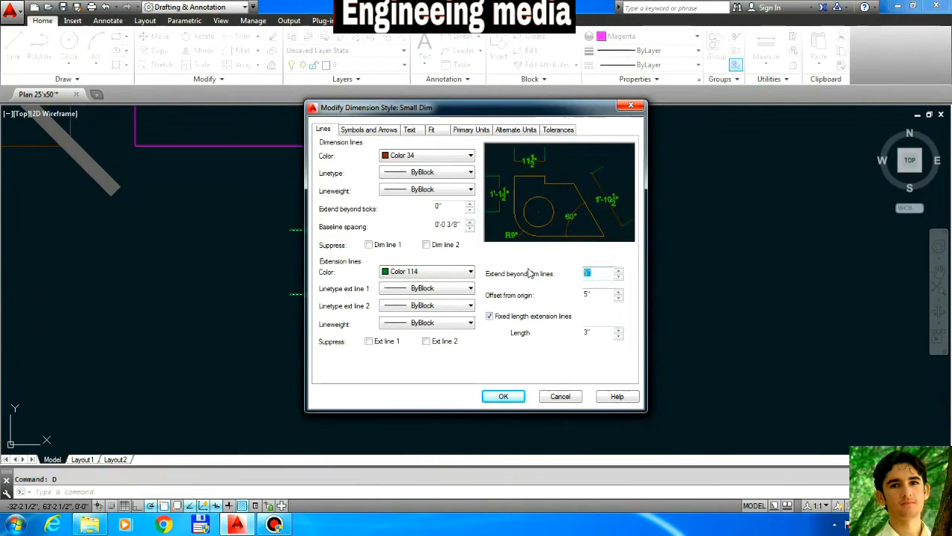
{"action": "key", "text": "Tab"}
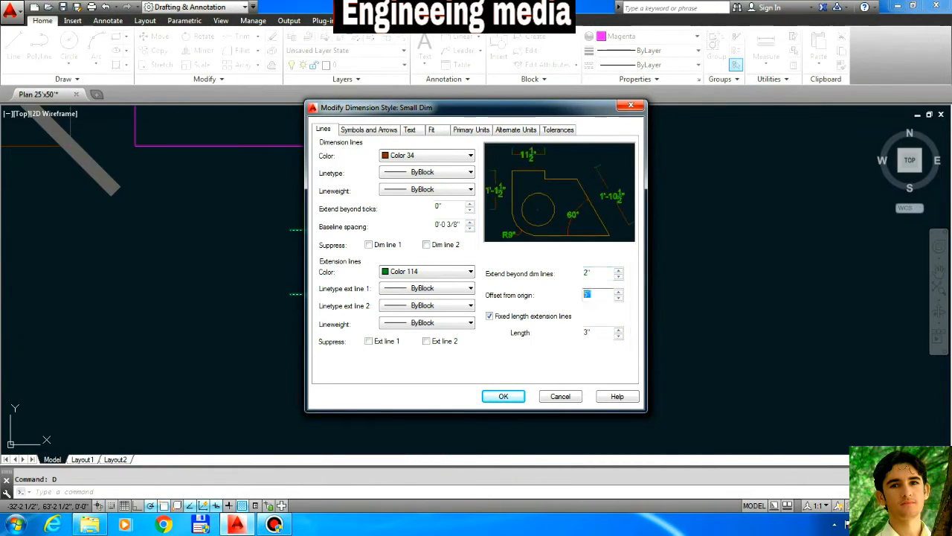
{"action": "left_click", "coordinate": [505, 396]}
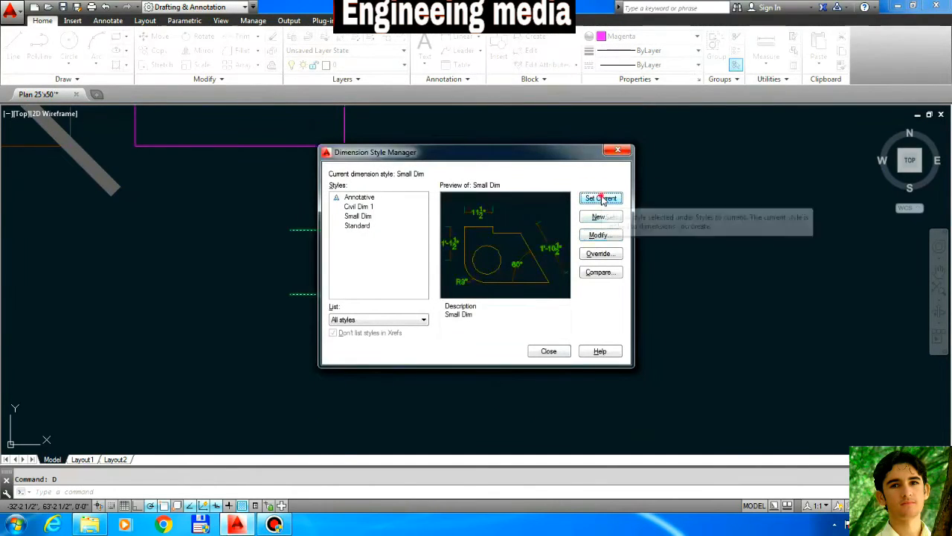
{"action": "left_click", "coordinate": [618, 150]}
Examine the extension lines and tick marks of the dimension beside the lower tiny rectangle
{"action": "scroll", "coordinate": [331, 306], "scroll_direction": "down", "scroll_amount": 4}
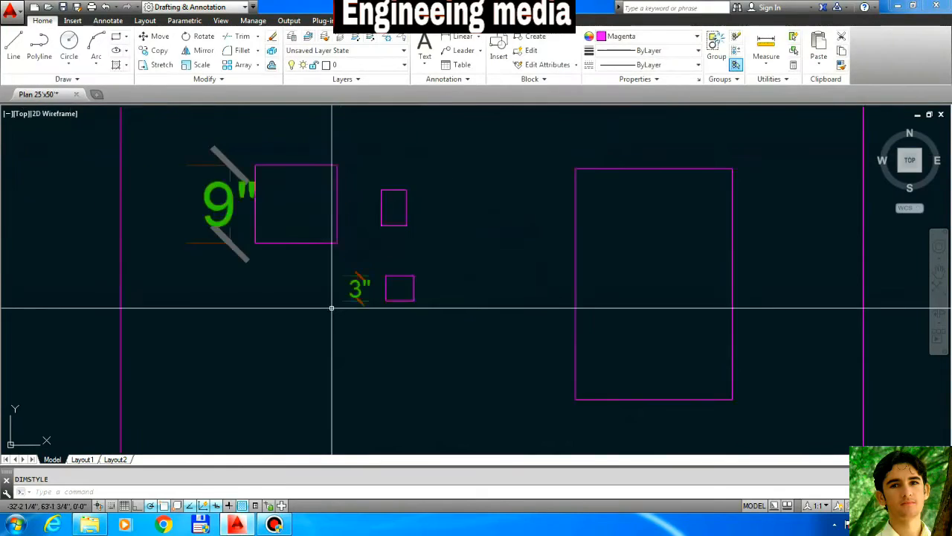
{"action": "scroll", "coordinate": [501, 278], "scroll_direction": "down", "scroll_amount": 2}
{"action": "scroll", "coordinate": [400, 328], "scroll_direction": "up", "scroll_amount": 2}
{"action": "scroll", "coordinate": [399, 326], "scroll_direction": "up", "scroll_amount": 2}
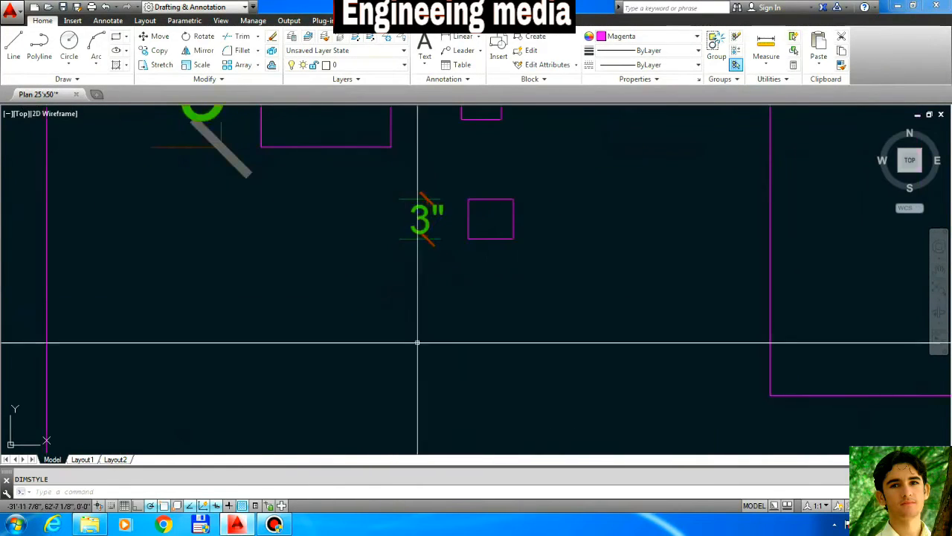
{"action": "scroll", "coordinate": [438, 227], "scroll_direction": "up", "scroll_amount": 4}
{"action": "scroll", "coordinate": [379, 256], "scroll_direction": "down", "scroll_amount": 6}
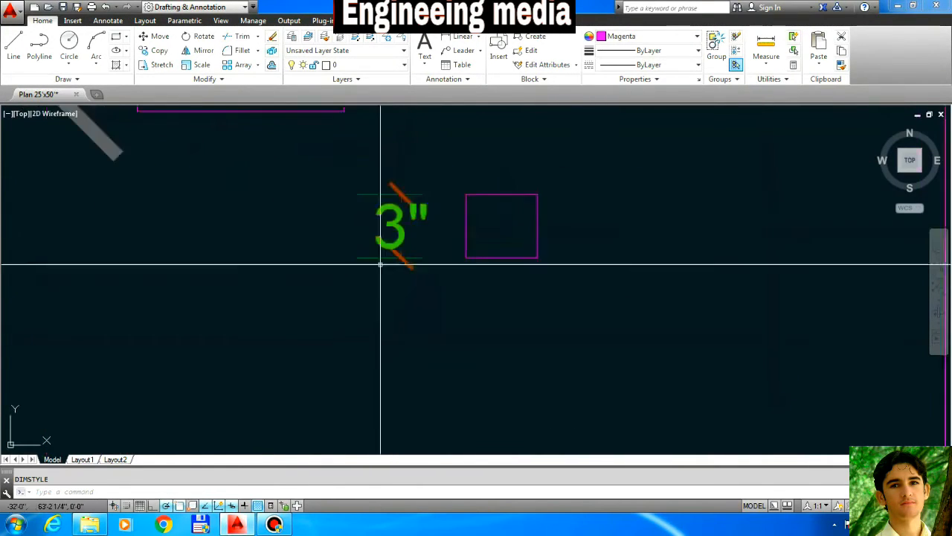
{"action": "scroll", "coordinate": [358, 289], "scroll_direction": "up", "scroll_amount": 4}
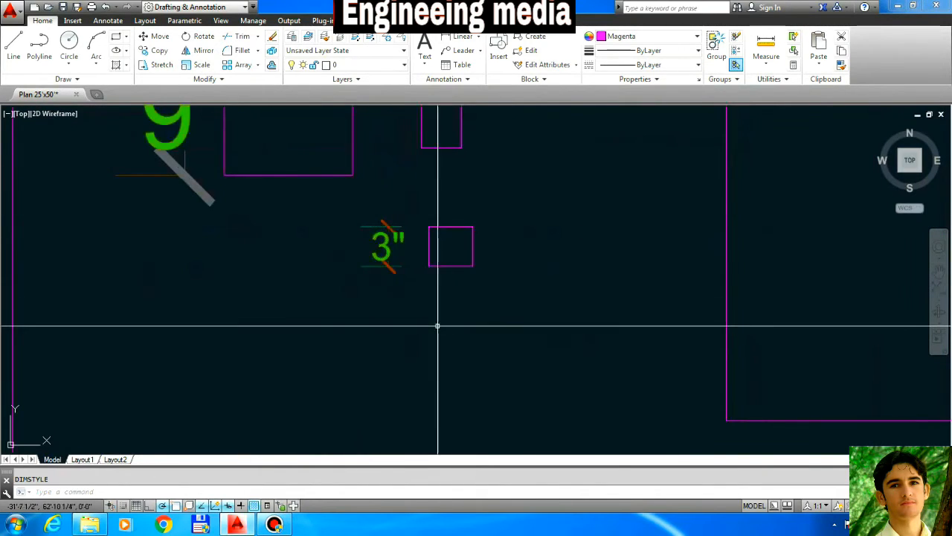
Add linear dimensions to the upper tiny rectangle, with its width below it and its height on its right side
{"action": "scroll", "coordinate": [436, 325], "scroll_direction": "down", "scroll_amount": 2}
{"action": "type", "text": "DIMLI"}
{"action": "key", "text": "Return"}
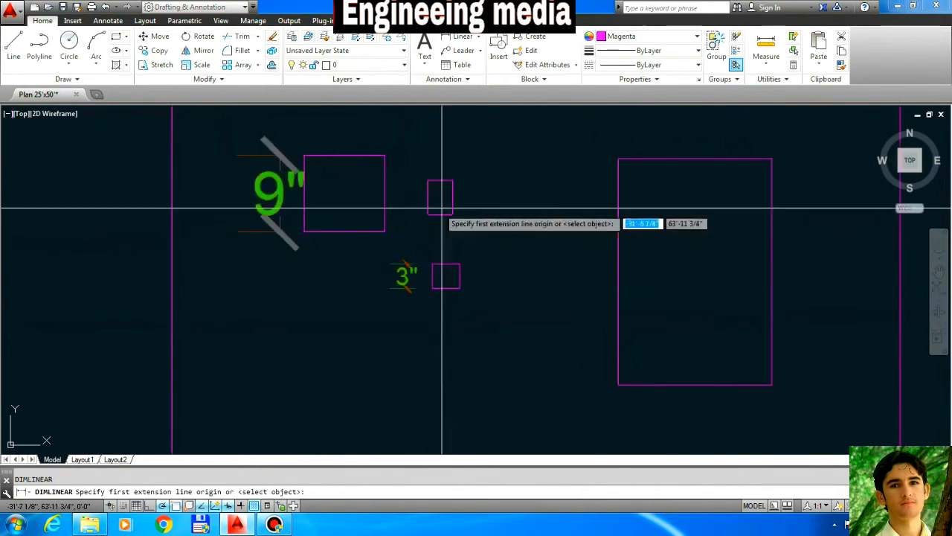
{"action": "key", "text": "Return"}
{"action": "left_click", "coordinate": [433, 215]}
{"action": "left_click", "coordinate": [439, 227]}
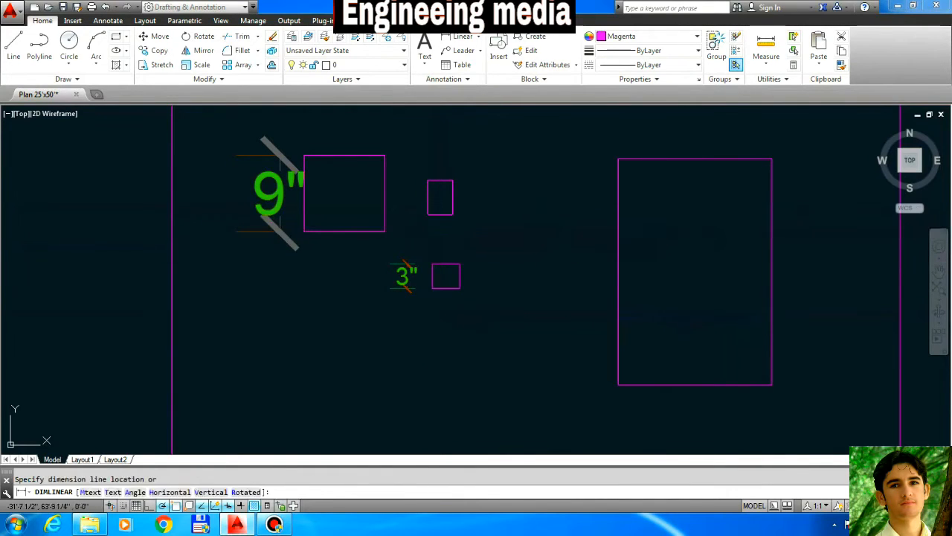
{"action": "key", "text": "Return"}
{"action": "key", "text": "Return"}
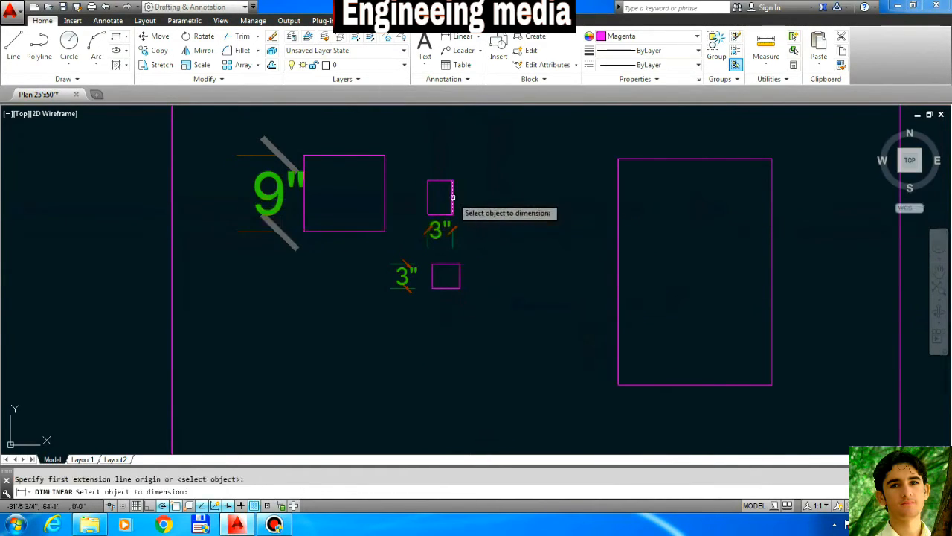
{"action": "left_click", "coordinate": [452, 198]}
{"action": "left_click", "coordinate": [481, 206]}
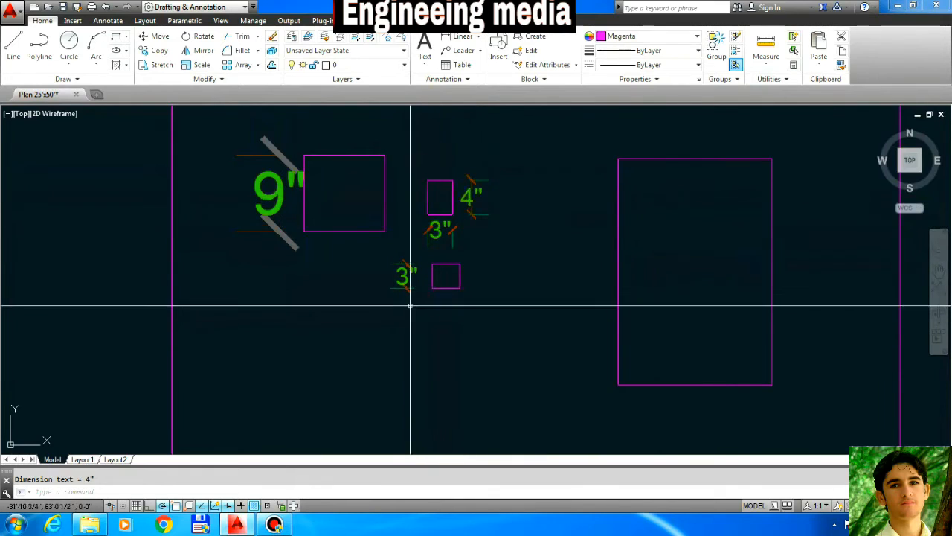
Modify the Small Dim style, setting the fixed length of its extension lines to 2"
{"action": "scroll", "coordinate": [446, 261], "scroll_direction": "up", "scroll_amount": 2}
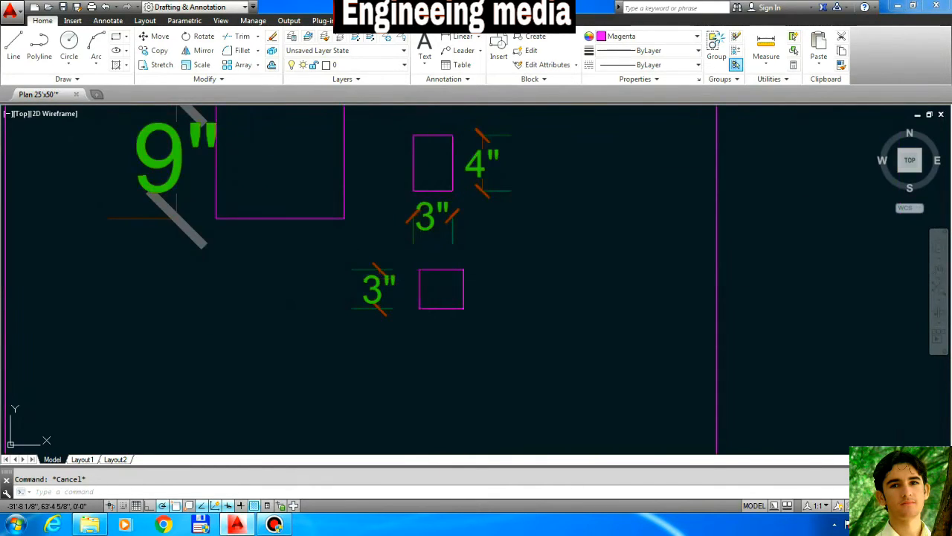
{"action": "type", "text": "d"}
{"action": "key", "text": "Return"}
{"action": "left_click", "coordinate": [599, 235]}
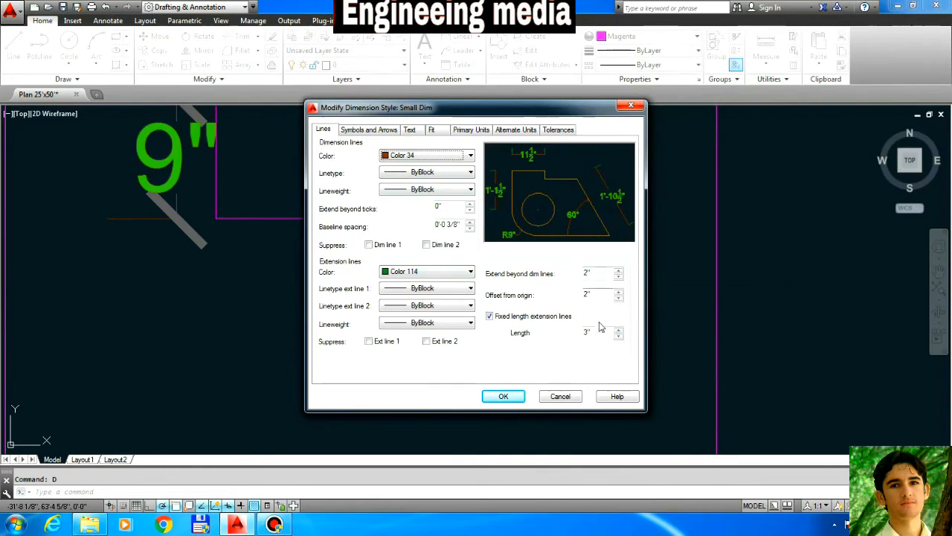
{"action": "left_click_drag", "start_coordinate": [601, 333], "coordinate": [551, 332]}
{"action": "type", "text": "2"}
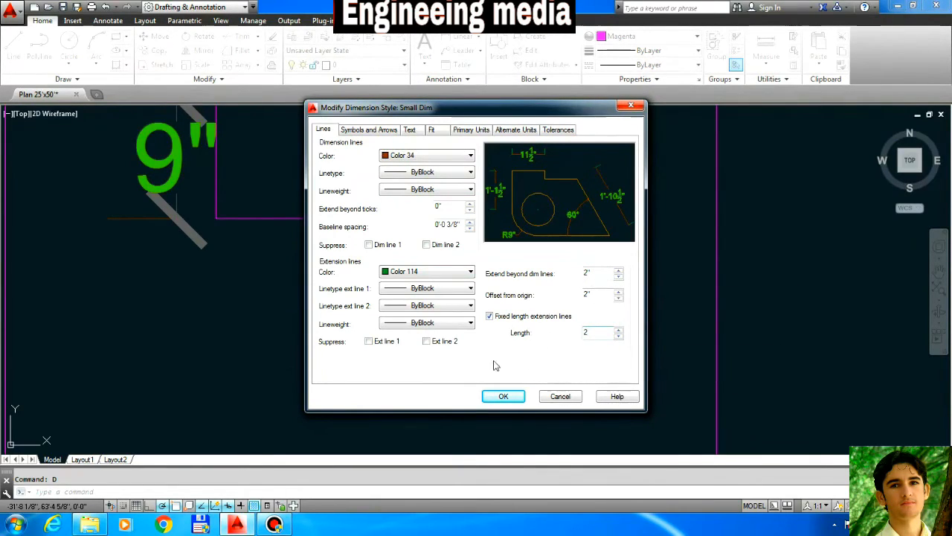
Set the Small Dim style's arrow size to 1/2"
{"action": "left_click", "coordinate": [368, 129]}
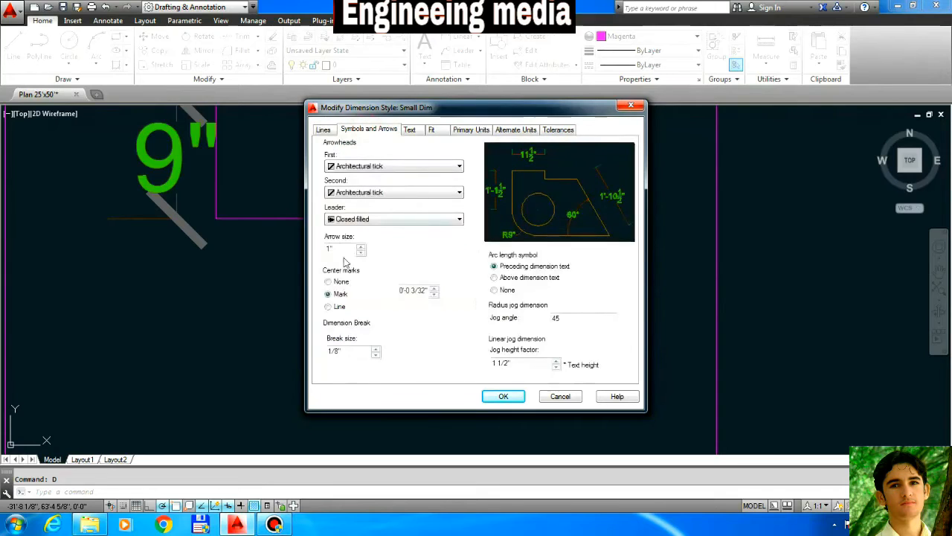
{"action": "left_click_drag", "start_coordinate": [343, 248], "coordinate": [290, 247]}
{"action": "type", "text": ".5"}
{"action": "key", "text": "BackSpace"}
{"action": "key", "text": "BackSpace"}
Set the Small Dim style's text height to 1", save the style as current, and inspect the small dimensions
{"action": "left_click", "coordinate": [410, 130]}
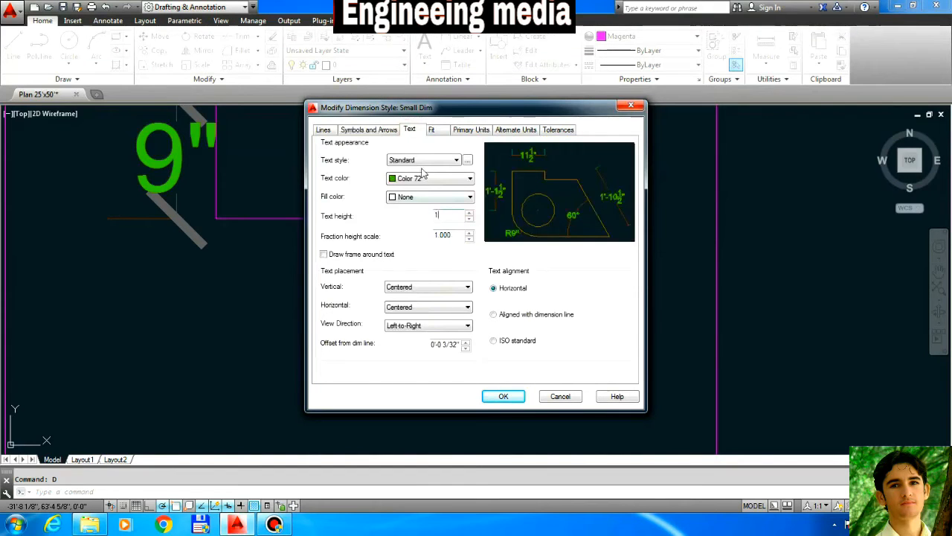
{"action": "left_click", "coordinate": [504, 395]}
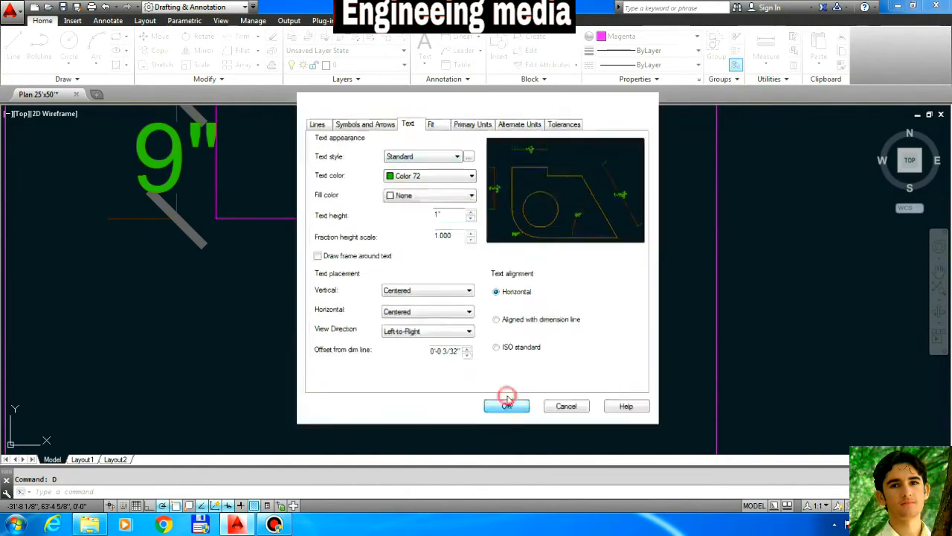
{"action": "left_click", "coordinate": [602, 200]}
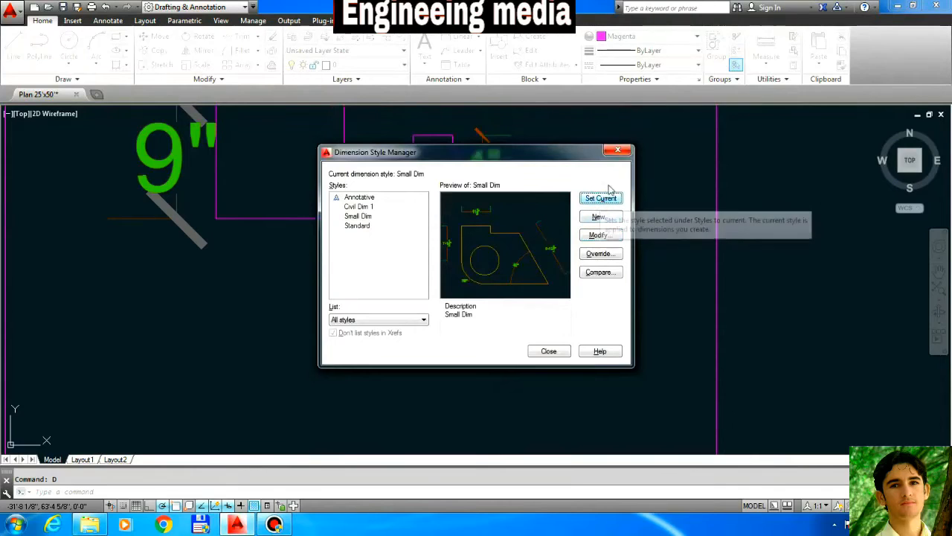
{"action": "left_click", "coordinate": [614, 155]}
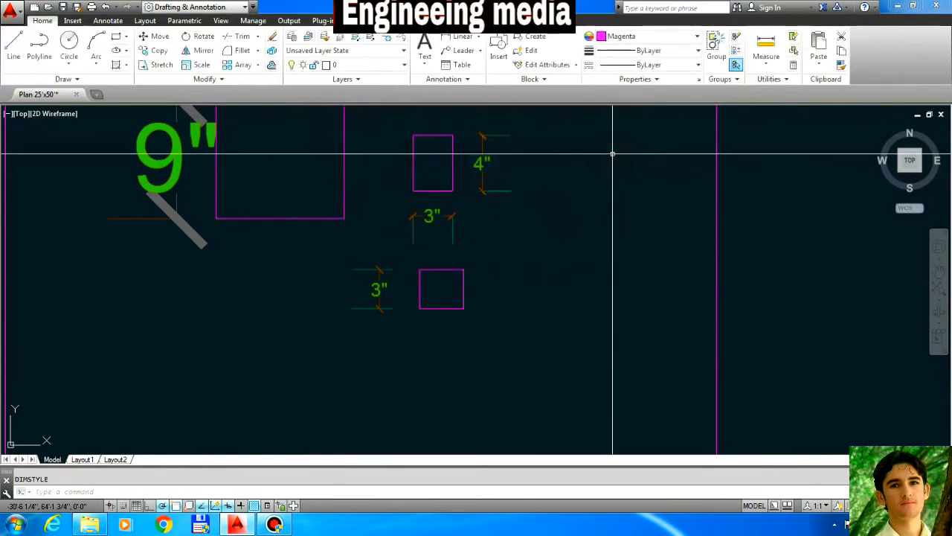
{"action": "scroll", "coordinate": [378, 293], "scroll_direction": "down", "scroll_amount": 2}
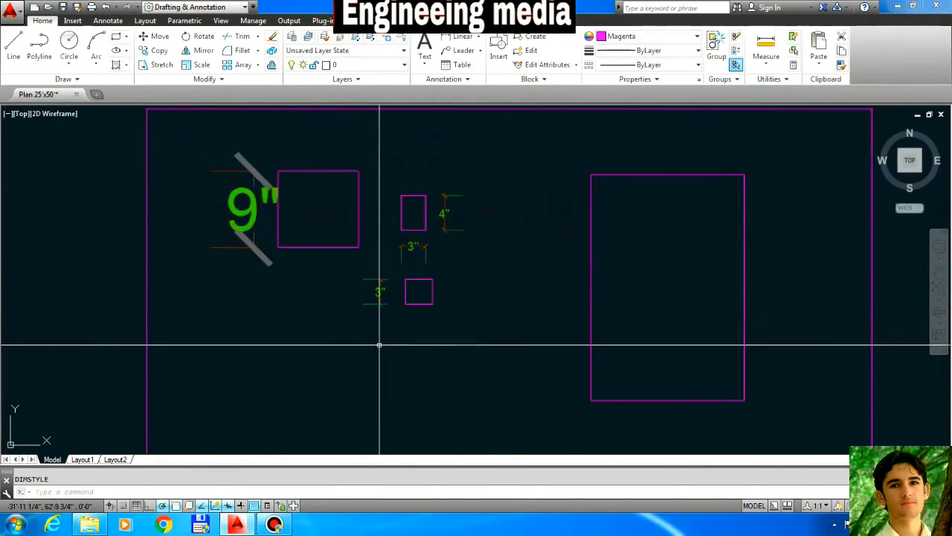
{"action": "scroll", "coordinate": [350, 319], "scroll_direction": "up", "scroll_amount": 2}
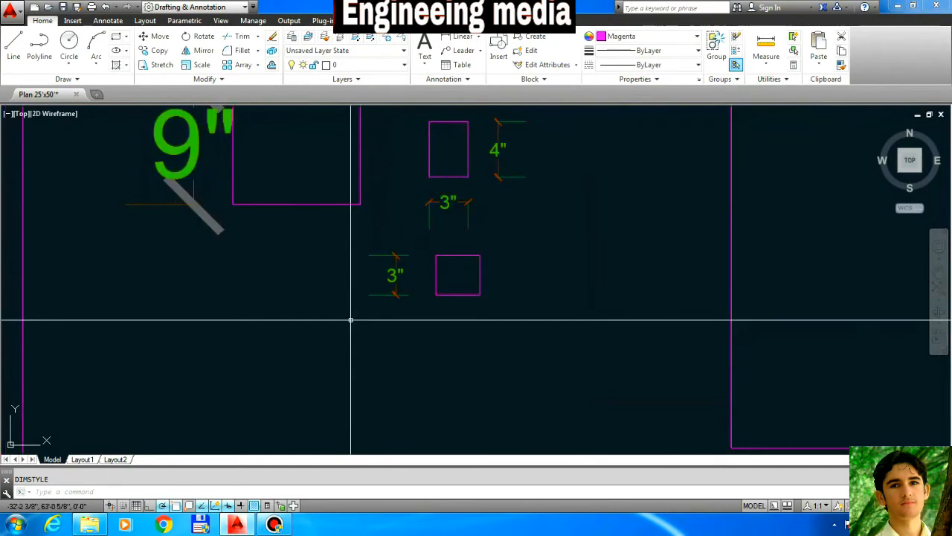
{"action": "scroll", "coordinate": [381, 304], "scroll_direction": "up", "scroll_amount": 2}
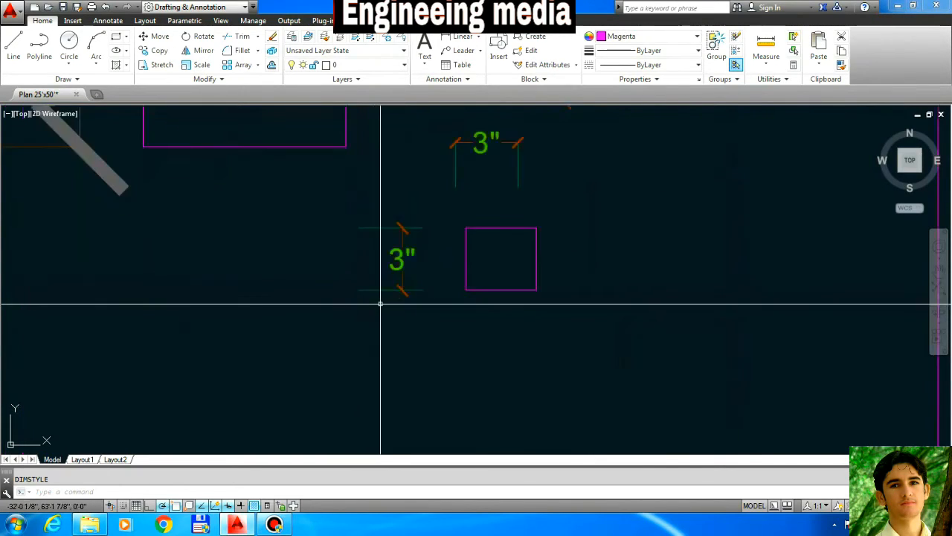
Modify the Small Dim style, setting its extension beyond dimension lines and offset from origin to 1"
{"action": "type", "text": "d"}
{"action": "key", "text": "Return"}
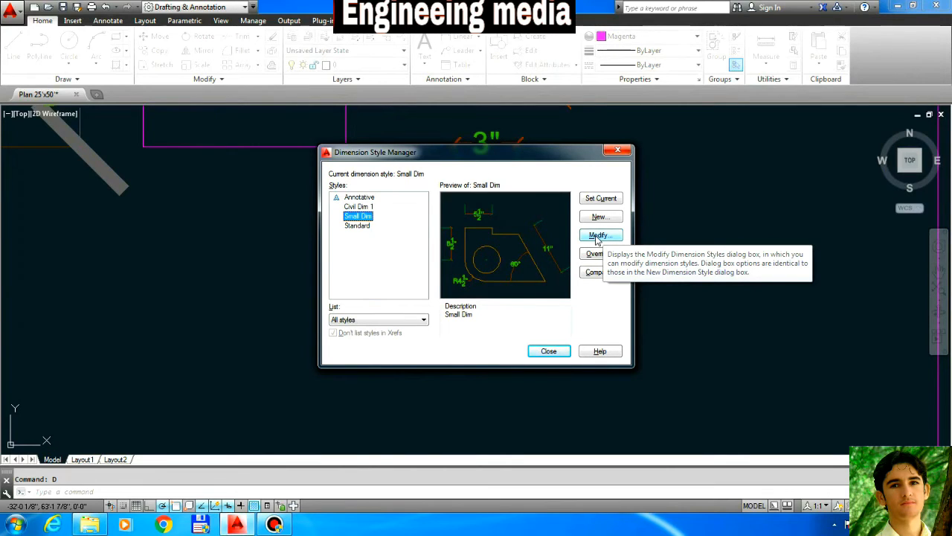
{"action": "left_click", "coordinate": [598, 235]}
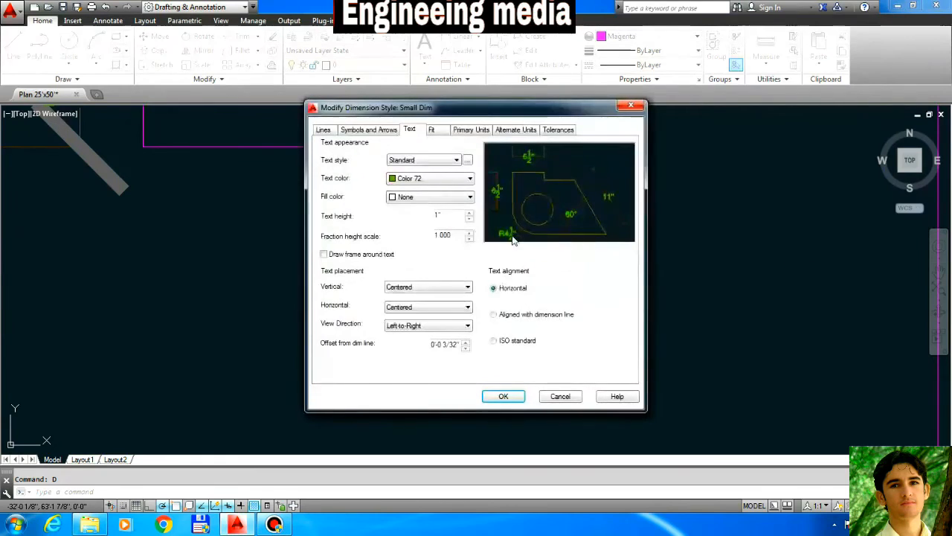
{"action": "left_click", "coordinate": [369, 129]}
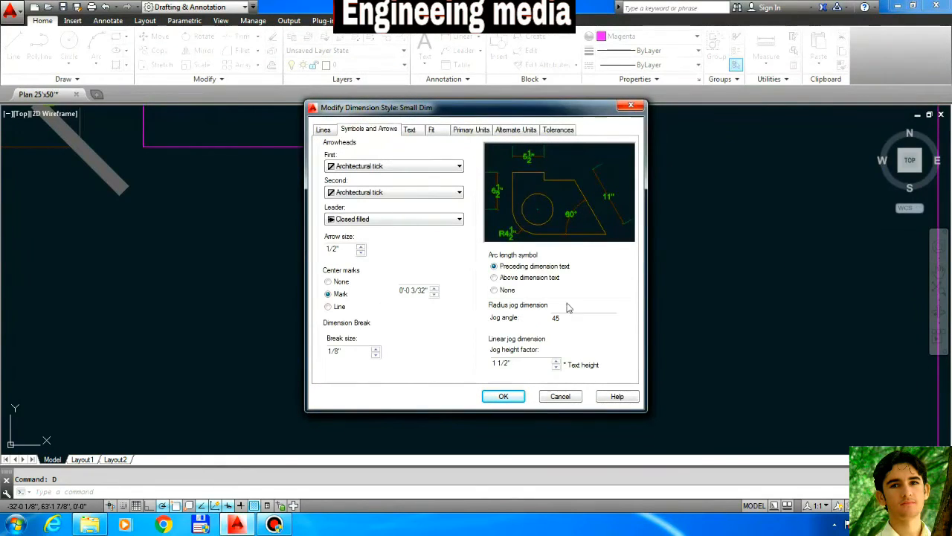
{"action": "left_click", "coordinate": [325, 129]}
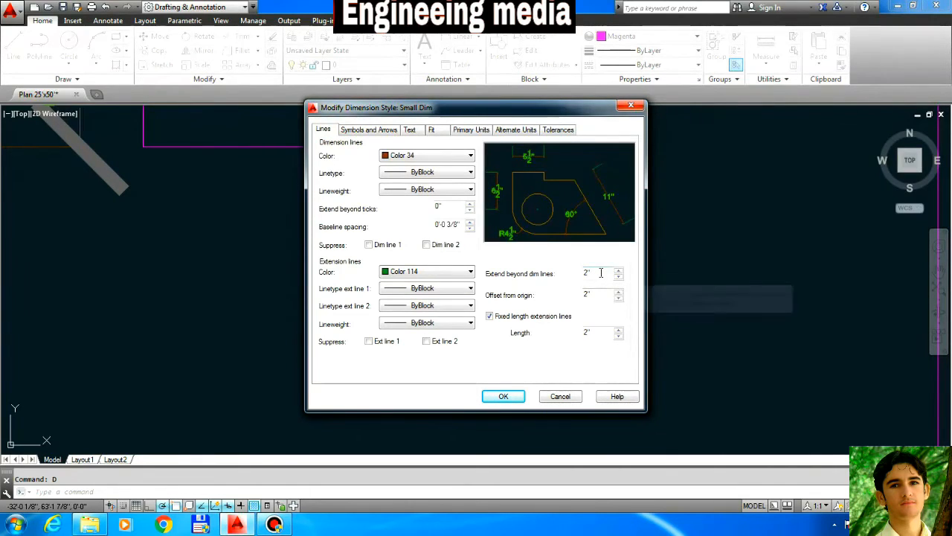
{"action": "double_click", "coordinate": [601, 273]}
{"action": "type", "text": "1"}
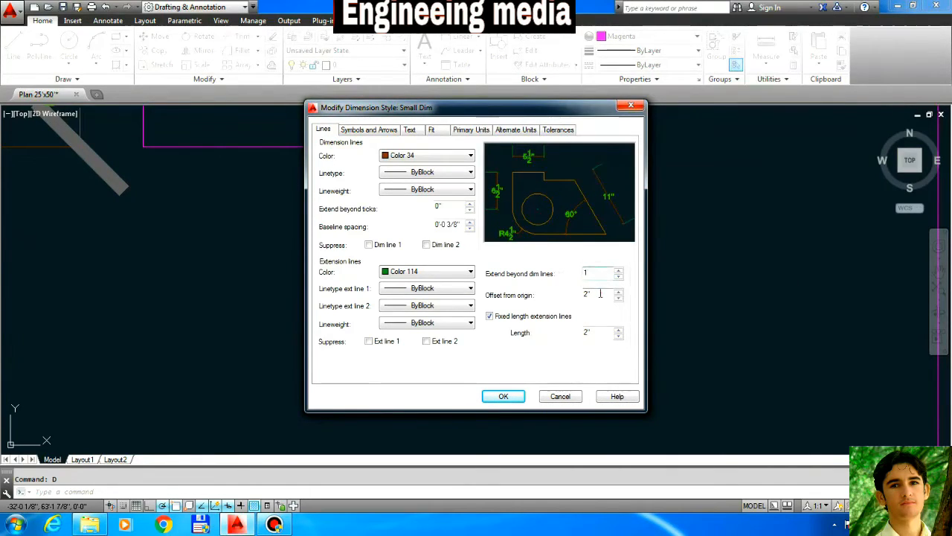
{"action": "key", "text": "Tab"}
{"action": "type", "text": "1"}
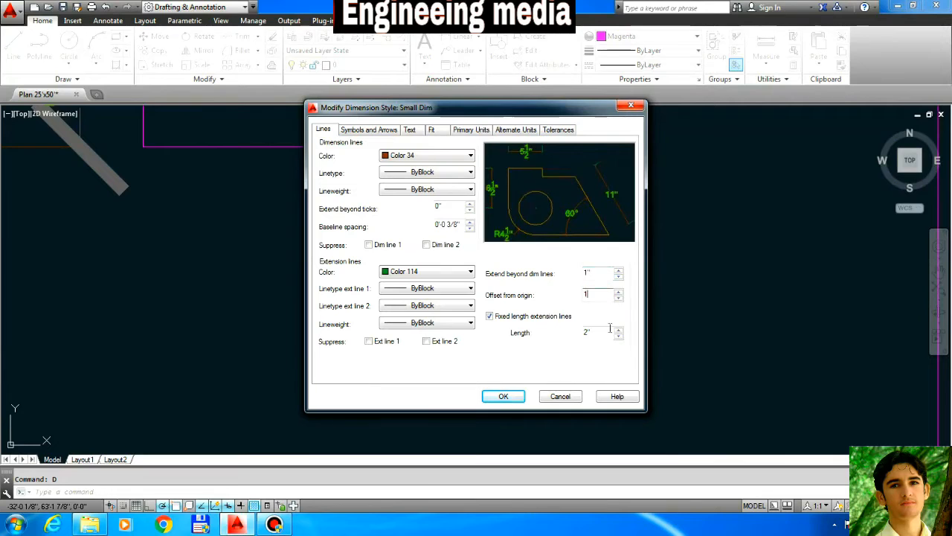
Save the modified Small Dim style as current and inspect the dimension beside the lower tiny rectangle
{"action": "left_click", "coordinate": [502, 396]}
{"action": "left_click", "coordinate": [588, 202]}
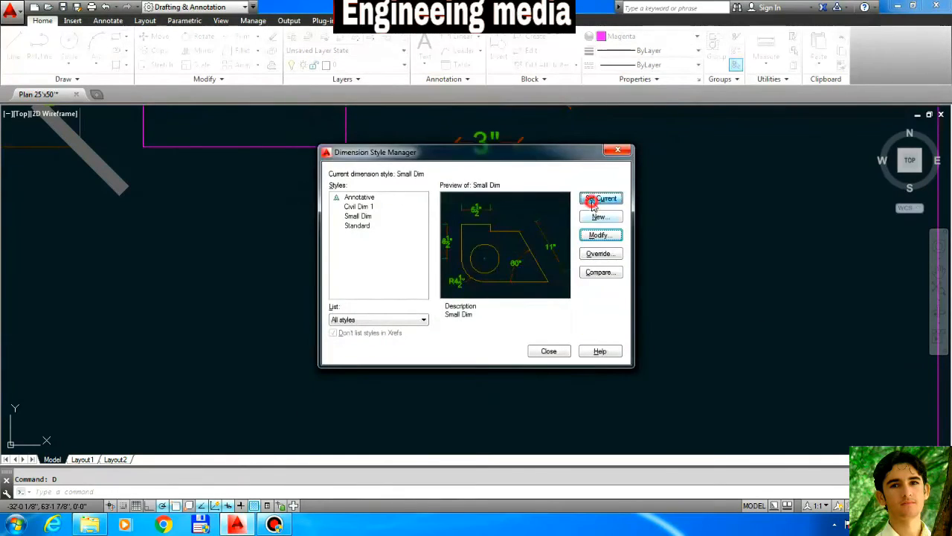
{"action": "left_click", "coordinate": [549, 351]}
{"action": "scroll", "coordinate": [369, 325], "scroll_direction": "down", "scroll_amount": 2}
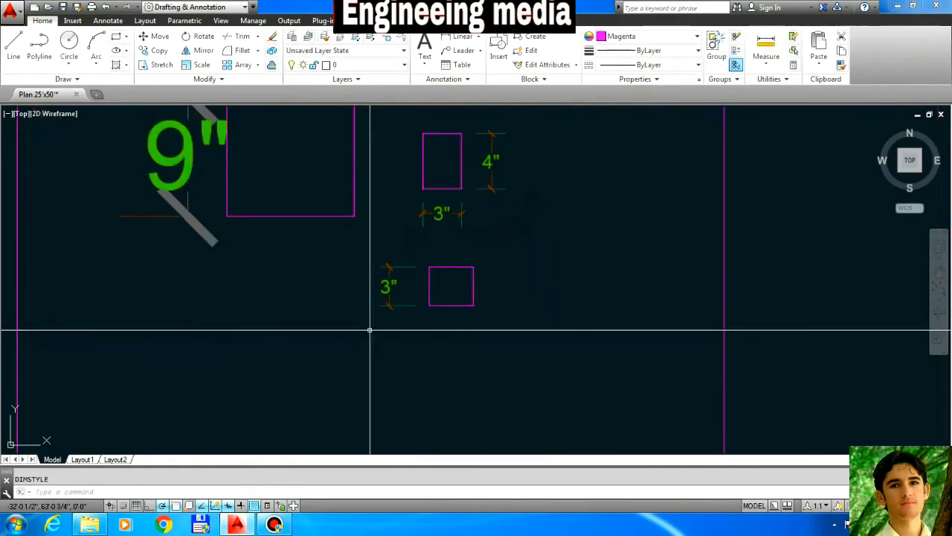
{"action": "scroll", "coordinate": [364, 283], "scroll_direction": "up", "scroll_amount": 2}
{"action": "scroll", "coordinate": [409, 321], "scroll_direction": "up", "scroll_amount": 2}
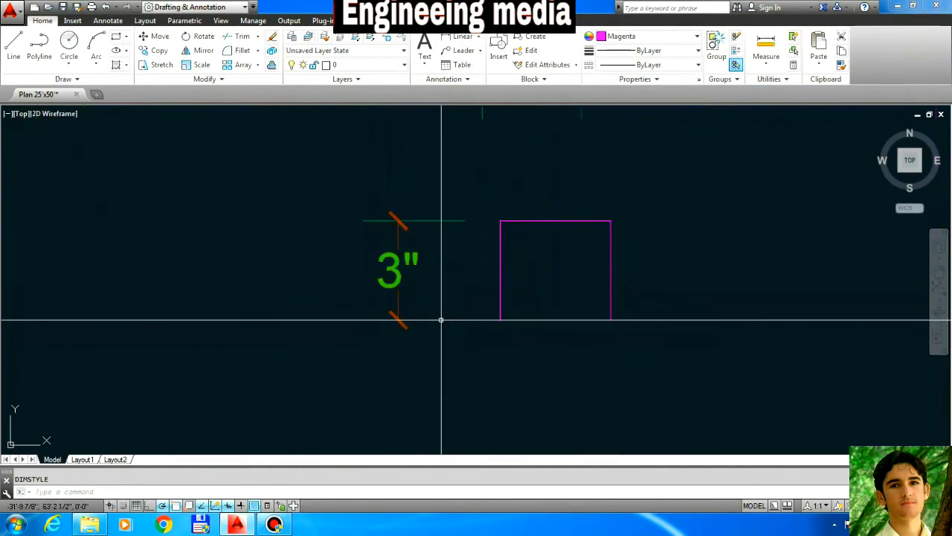
Modify the Small Dim style, setting its extension beyond dimension lines and offset from origin to 1/2"
{"action": "left_click", "coordinate": [441, 320]}
{"action": "key", "text": "Escape"}
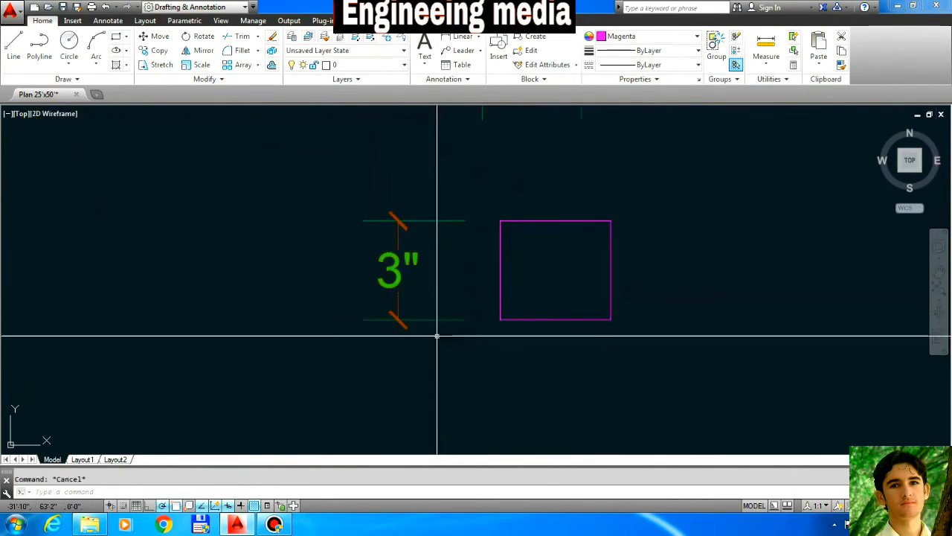
{"action": "type", "text": "d"}
{"action": "key", "text": "Return"}
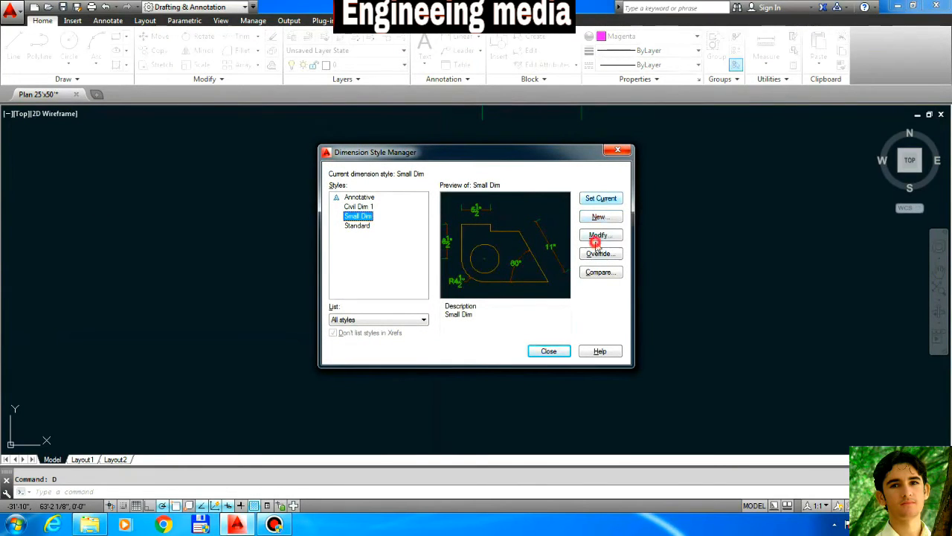
{"action": "left_click", "coordinate": [597, 235]}
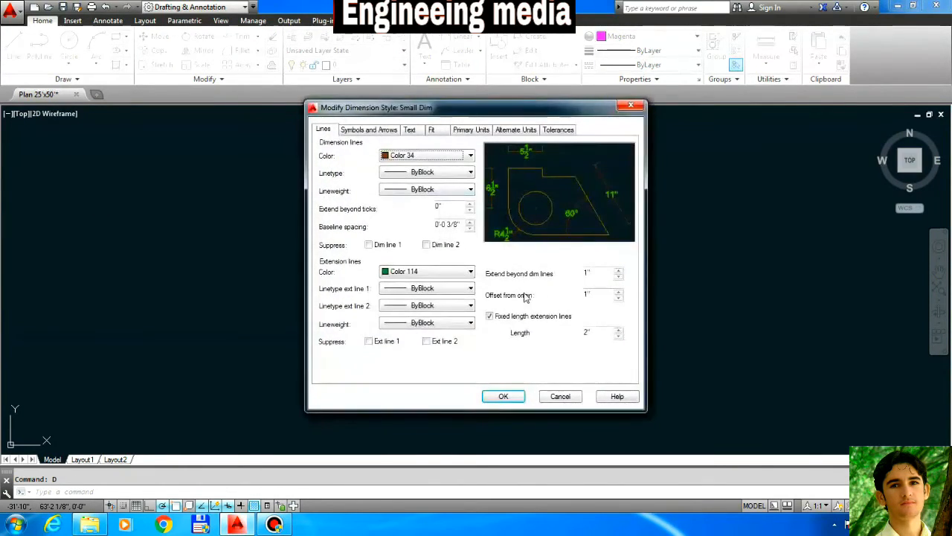
{"action": "double_click", "coordinate": [599, 273]}
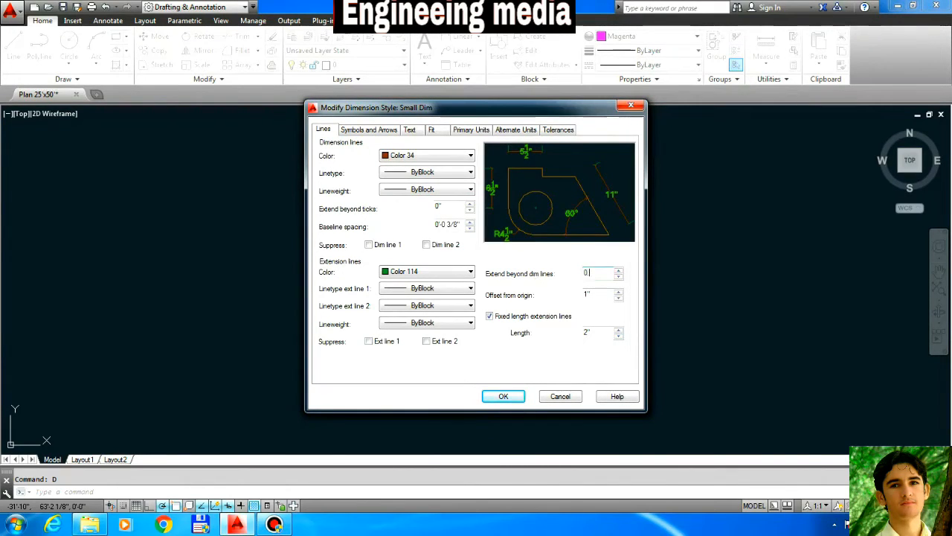
{"action": "double_click", "coordinate": [603, 294]}
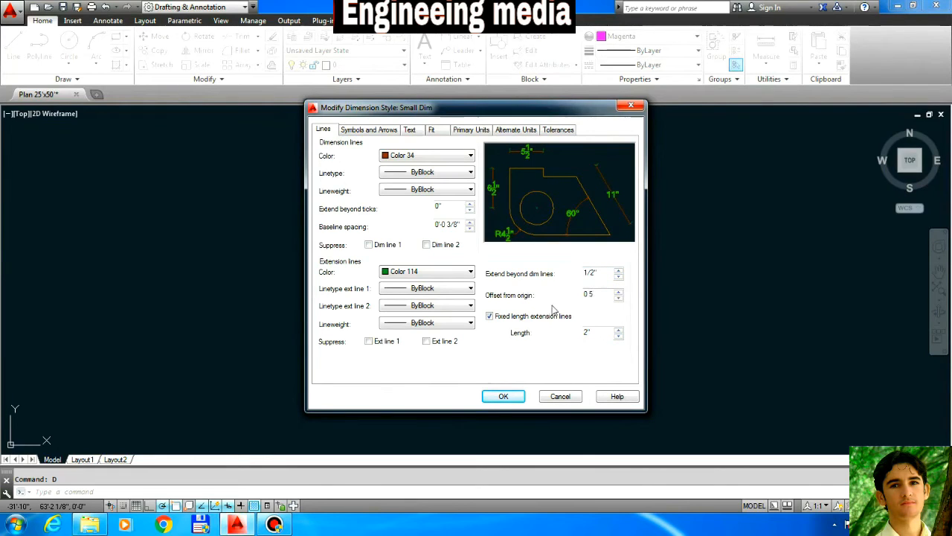
Set the Small Dim style's fixed extension line length to 1" and save the style as current
{"action": "double_click", "coordinate": [608, 333]}
{"action": "type", "text": "1"}
{"action": "left_click", "coordinate": [504, 396]}
{"action": "left_click", "coordinate": [600, 199]}
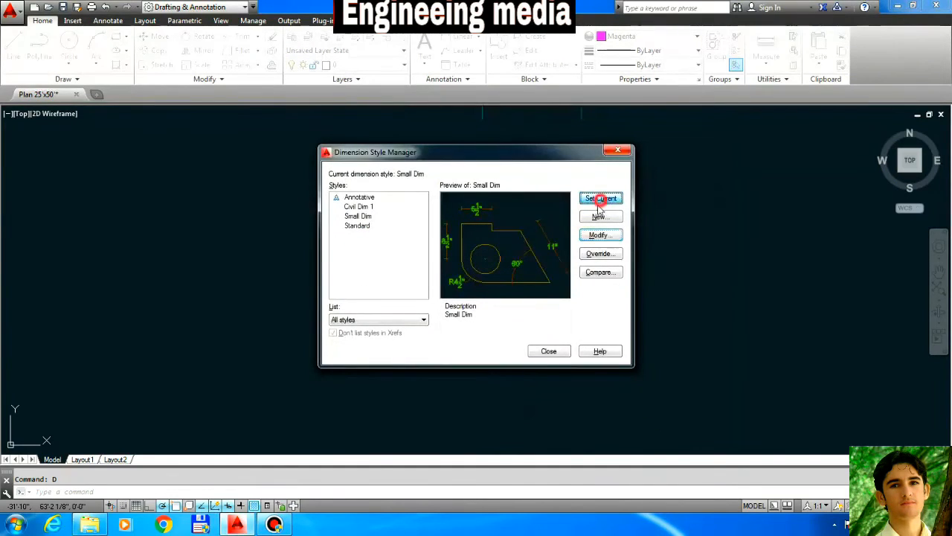
{"action": "left_click", "coordinate": [549, 351]}
Examine the extension lines and text of the dimensions around the two tiny rectangles
{"action": "scroll", "coordinate": [485, 360], "scroll_direction": "down", "scroll_amount": 3}
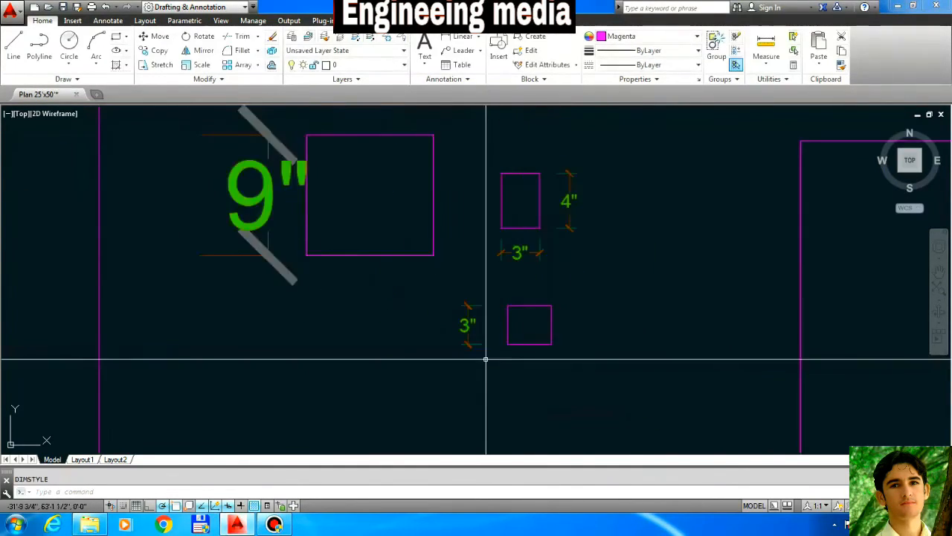
{"action": "scroll", "coordinate": [578, 180], "scroll_direction": "up", "scroll_amount": 4}
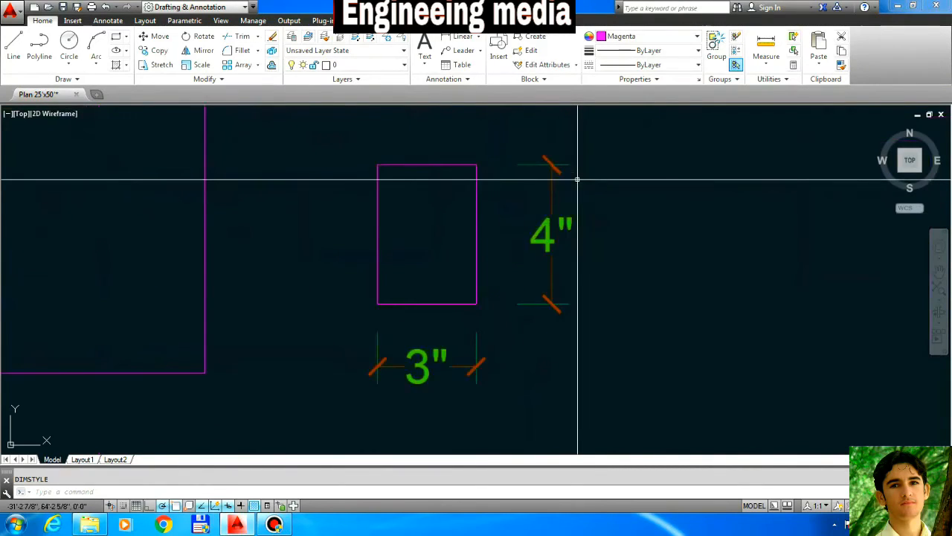
{"action": "scroll", "coordinate": [577, 179], "scroll_direction": "down", "scroll_amount": 4}
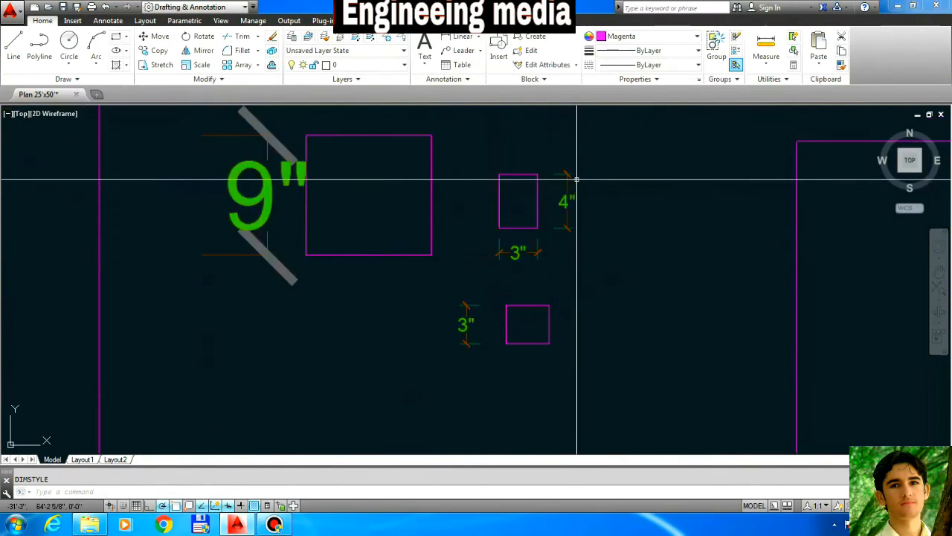
{"action": "scroll", "coordinate": [484, 231], "scroll_direction": "up", "scroll_amount": 5}
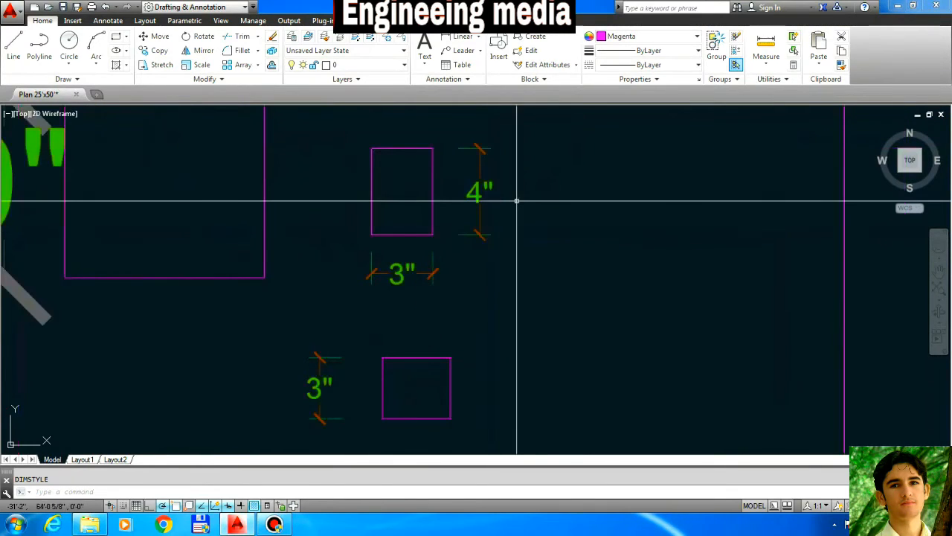
{"action": "scroll", "coordinate": [517, 200], "scroll_direction": "down", "scroll_amount": 2}
{"action": "scroll", "coordinate": [510, 212], "scroll_direction": "up", "scroll_amount": 4}
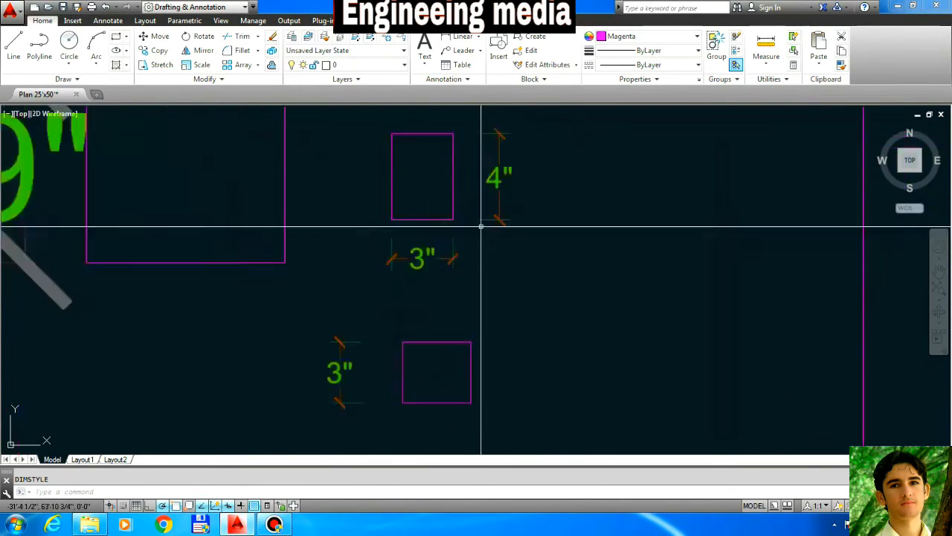
{"action": "scroll", "coordinate": [509, 282], "scroll_direction": "down", "scroll_amount": 3}
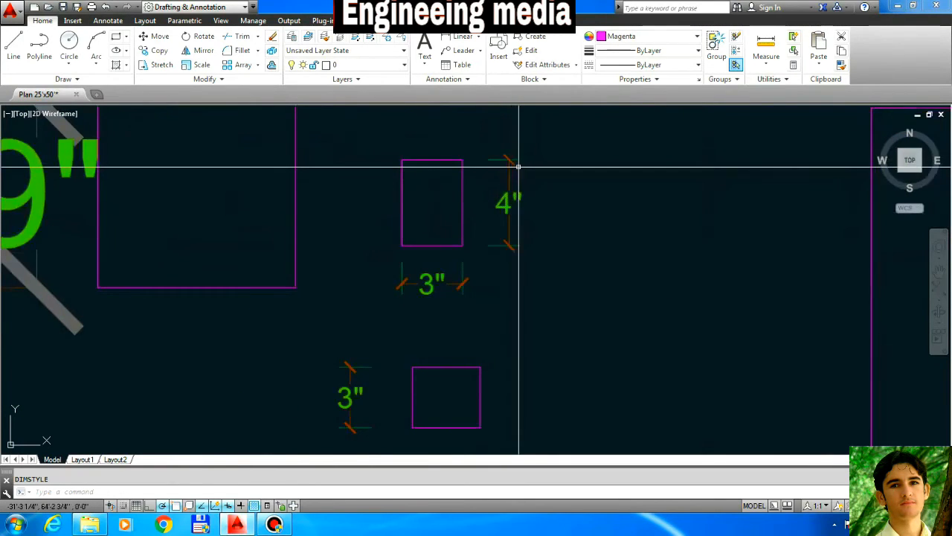
{"action": "scroll", "coordinate": [546, 167], "scroll_direction": "down", "scroll_amount": 2}
{"action": "scroll", "coordinate": [468, 211], "scroll_direction": "up", "scroll_amount": 4}
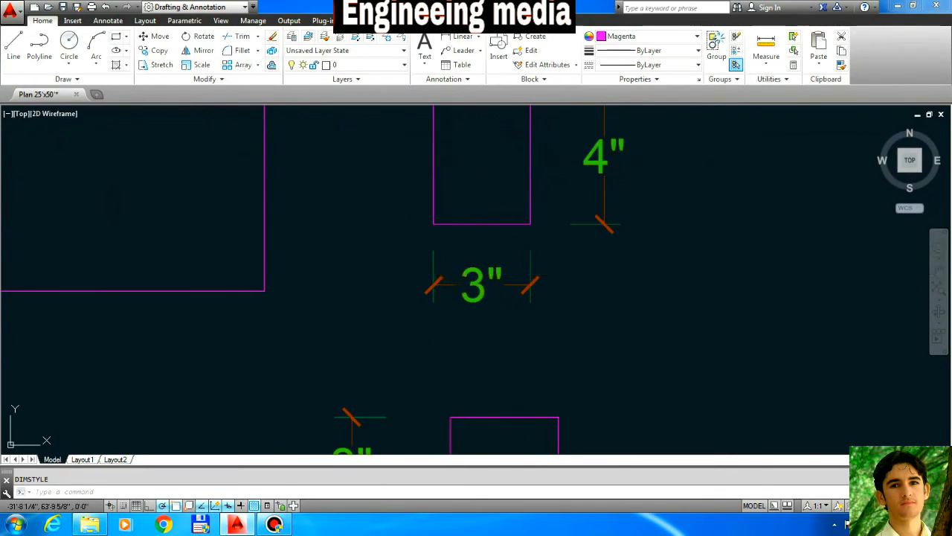
Modify the Small Dim style to use Closed filled arrowheads and save the change
{"action": "type", "text": "d"}
{"action": "key", "text": "Return"}
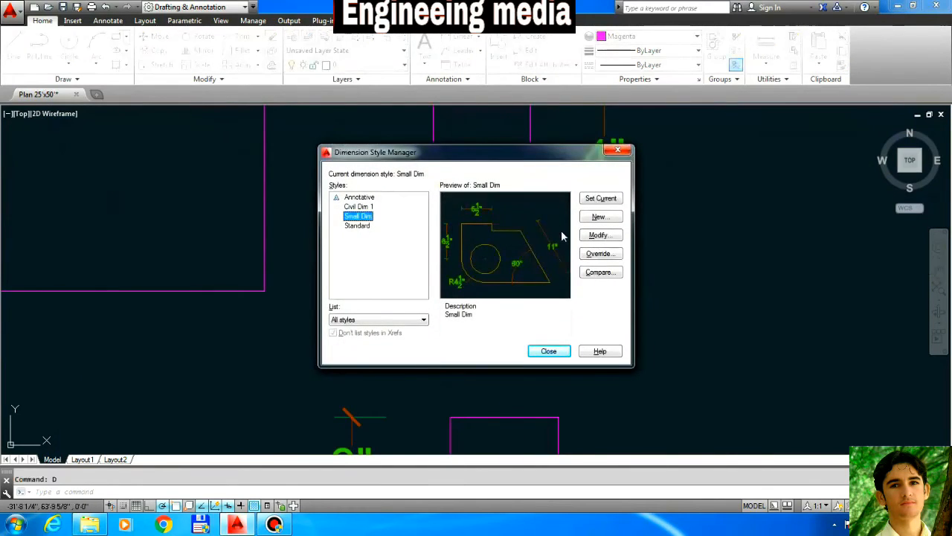
{"action": "left_click", "coordinate": [578, 236]}
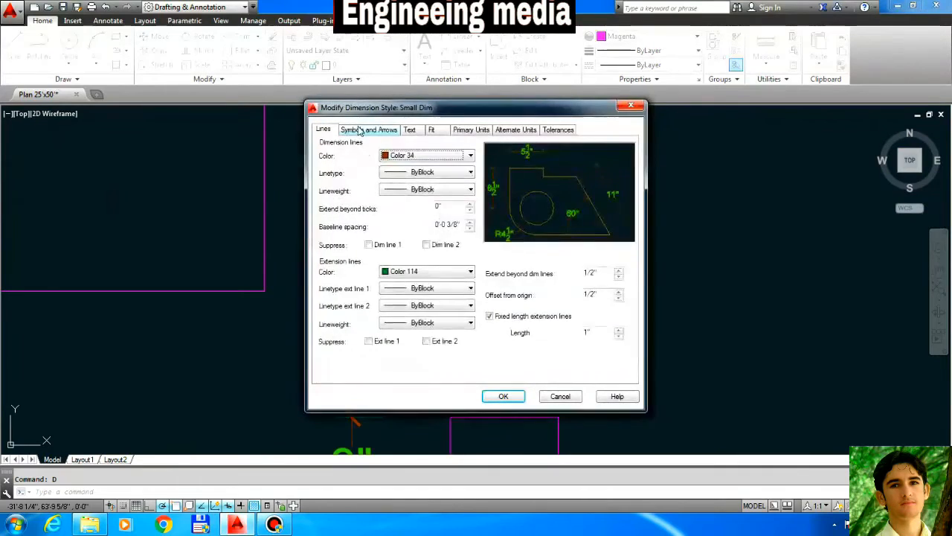
{"action": "left_click", "coordinate": [366, 129]}
{"action": "left_click", "coordinate": [377, 167]}
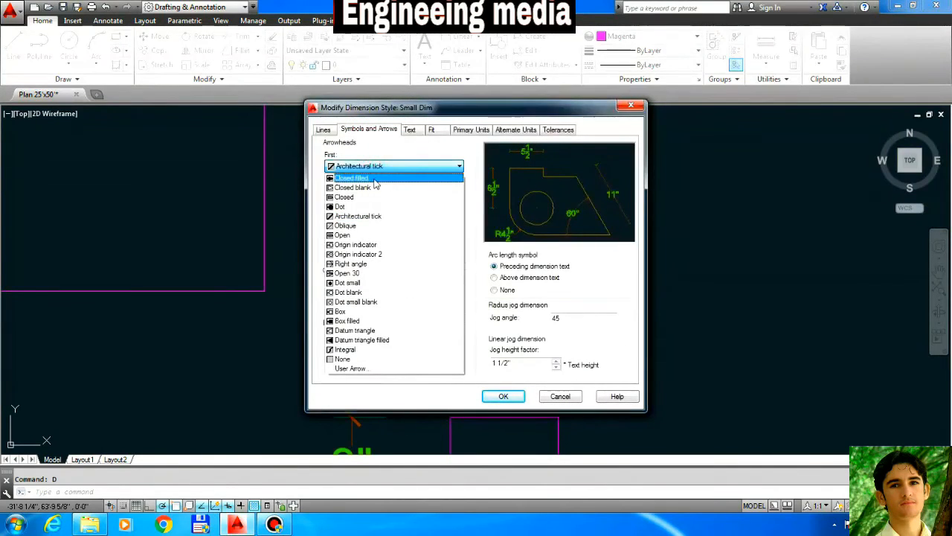
{"action": "left_click", "coordinate": [374, 178]}
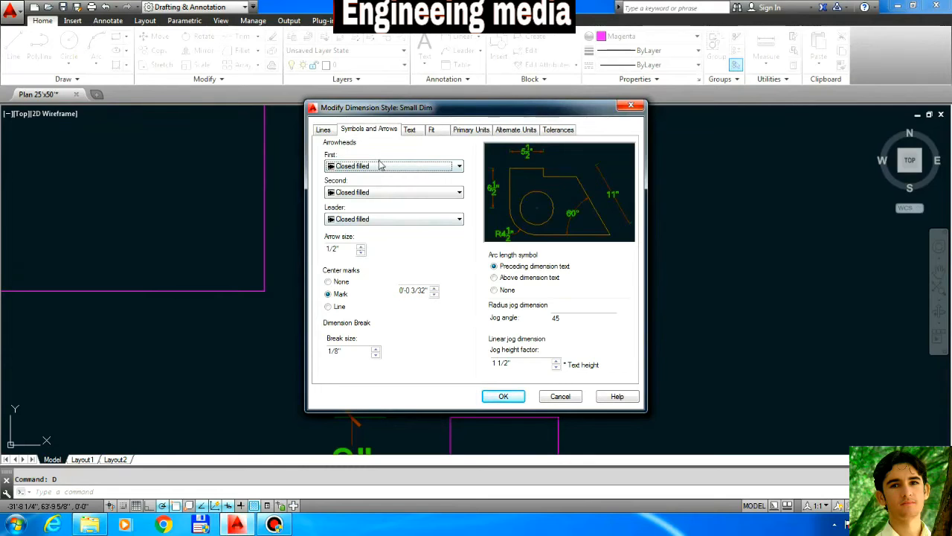
{"action": "left_click", "coordinate": [505, 397]}
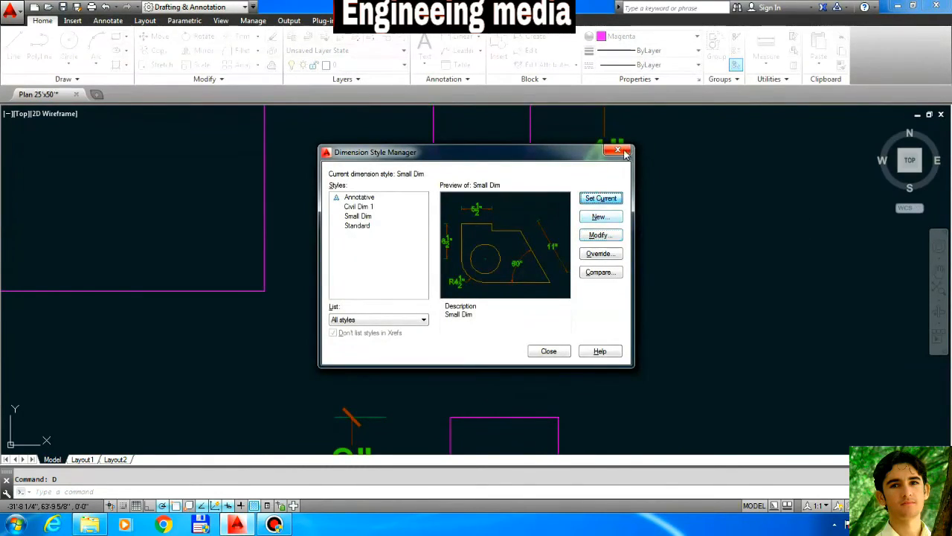
{"action": "left_click", "coordinate": [626, 152]}
Examine the arrowheads on the small dimensions and compare them with the dimension beside the larger square
{"action": "scroll", "coordinate": [451, 224], "scroll_direction": "down", "scroll_amount": 2}
{"action": "scroll", "coordinate": [409, 336], "scroll_direction": "up", "scroll_amount": 3}
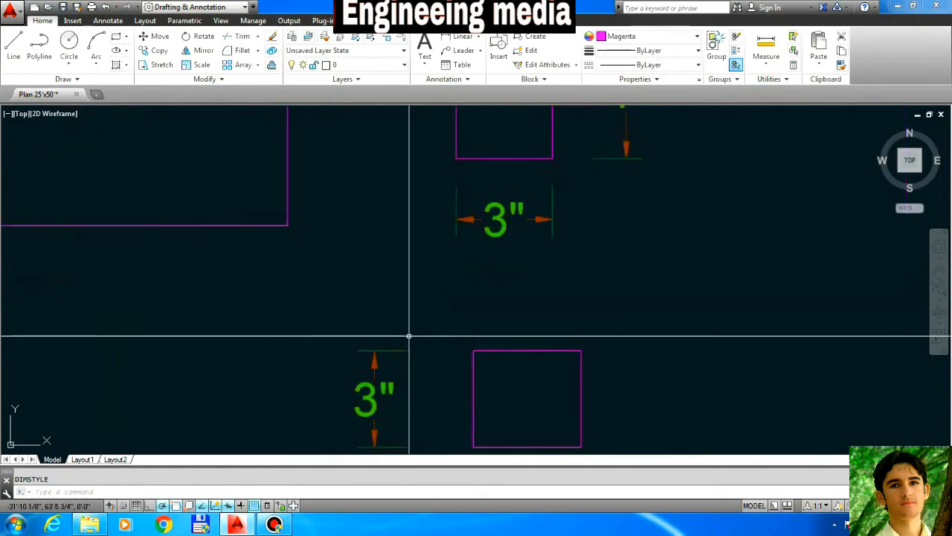
{"action": "scroll", "coordinate": [409, 336], "scroll_direction": "down", "scroll_amount": 3}
{"action": "scroll", "coordinate": [510, 216], "scroll_direction": "up", "scroll_amount": 4}
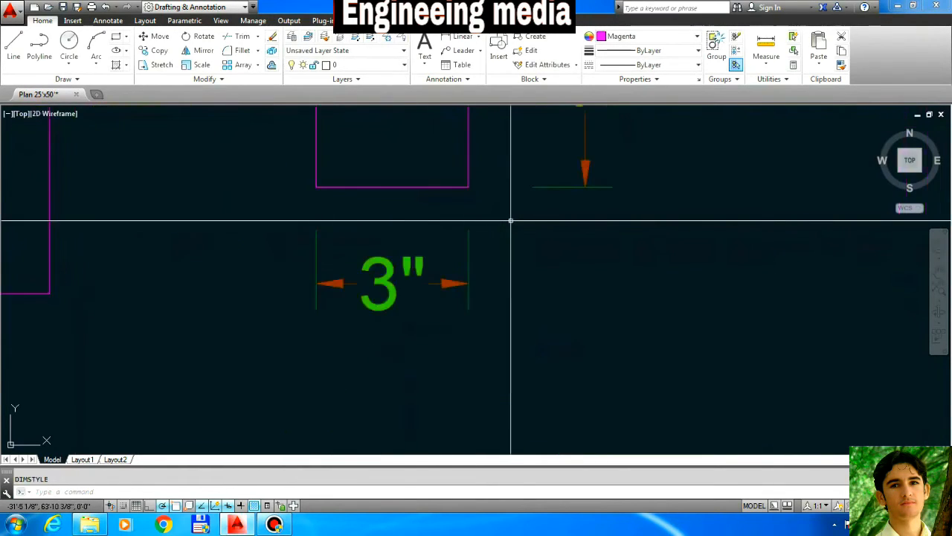
{"action": "scroll", "coordinate": [510, 220], "scroll_direction": "down", "scroll_amount": 4}
{"action": "scroll", "coordinate": [519, 264], "scroll_direction": "up", "scroll_amount": 2}
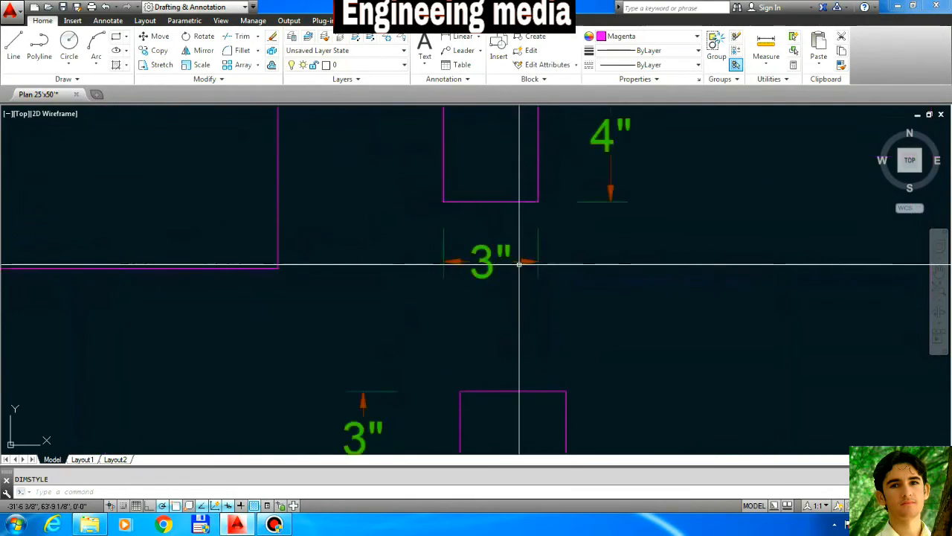
{"action": "scroll", "coordinate": [550, 264], "scroll_direction": "down", "scroll_amount": 5}
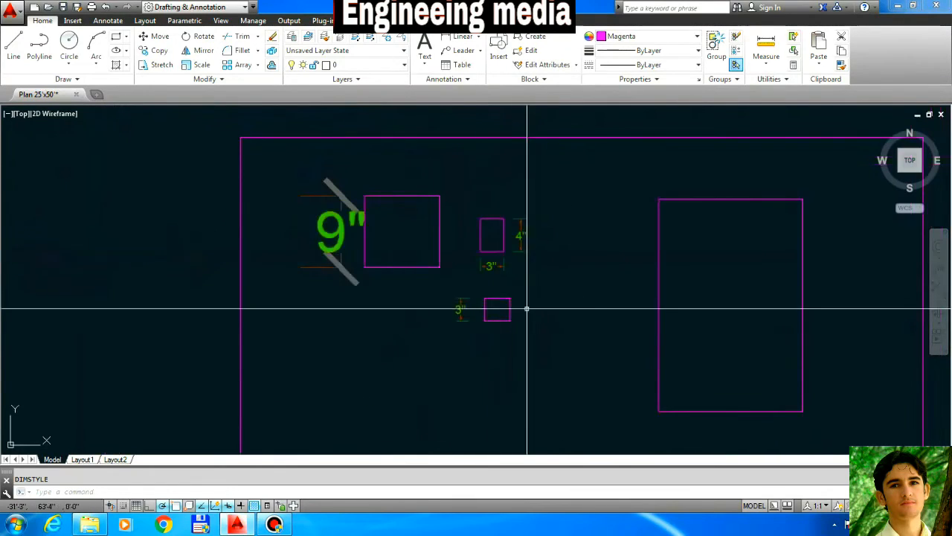
{"action": "scroll", "coordinate": [439, 206], "scroll_direction": "down", "scroll_amount": 4}
{"action": "scroll", "coordinate": [371, 247], "scroll_direction": "down", "scroll_amount": 2}
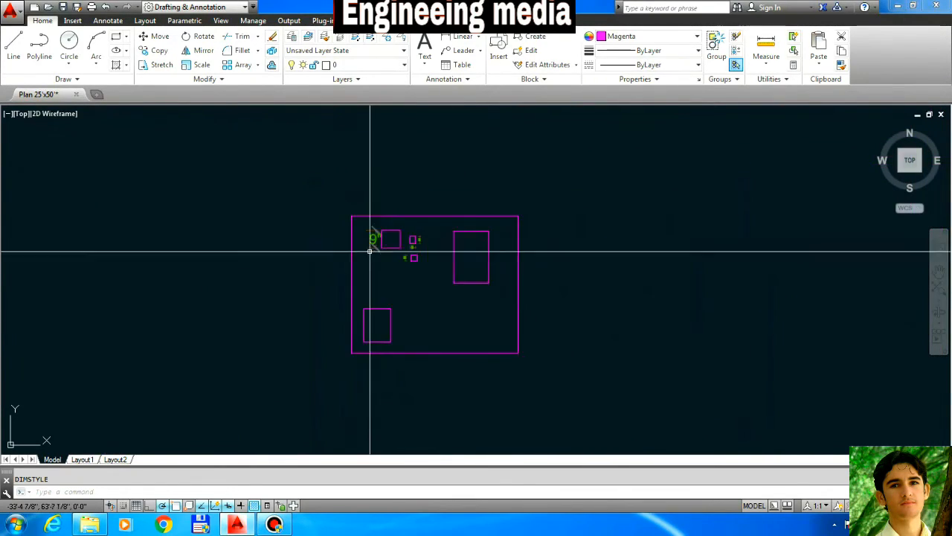
{"action": "scroll", "coordinate": [382, 313], "scroll_direction": "up", "scroll_amount": 4}
{"action": "scroll", "coordinate": [385, 313], "scroll_direction": "down", "scroll_amount": 2}
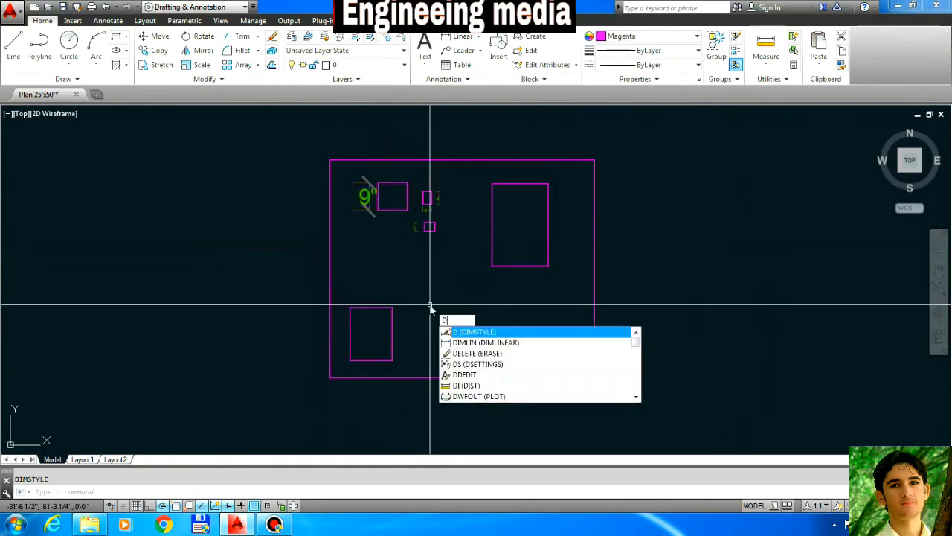
{"action": "key", "text": "Escape"}
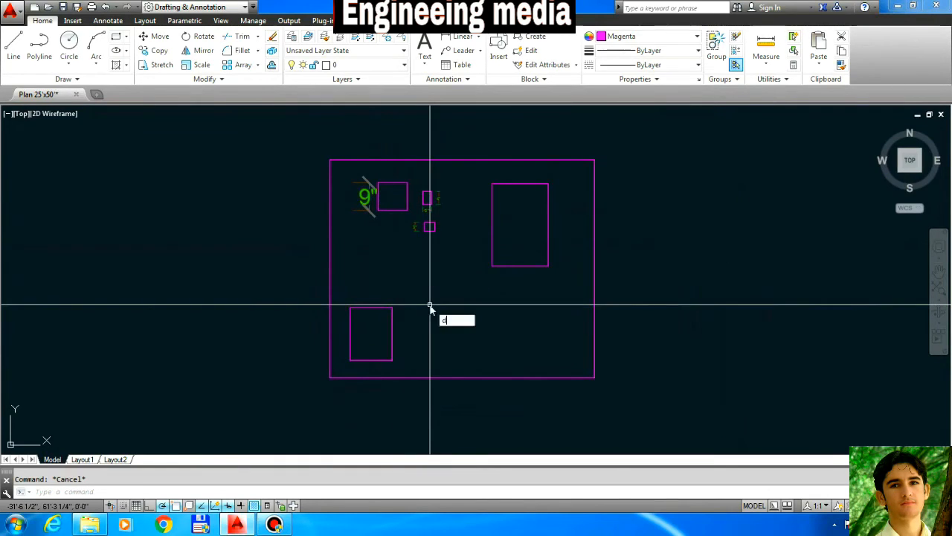
{"action": "type", "text": "d"}
{"action": "key", "text": "Return"}
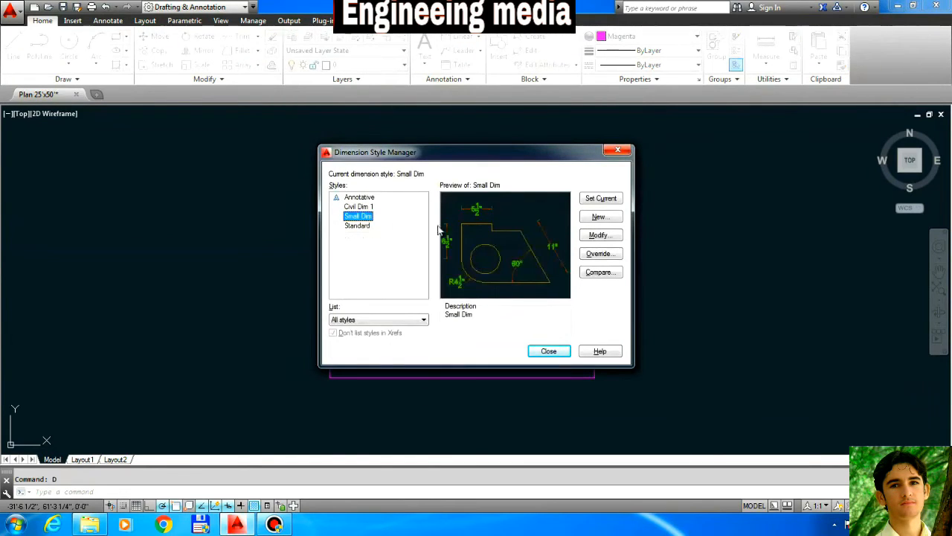
{"action": "left_click", "coordinate": [360, 207]}
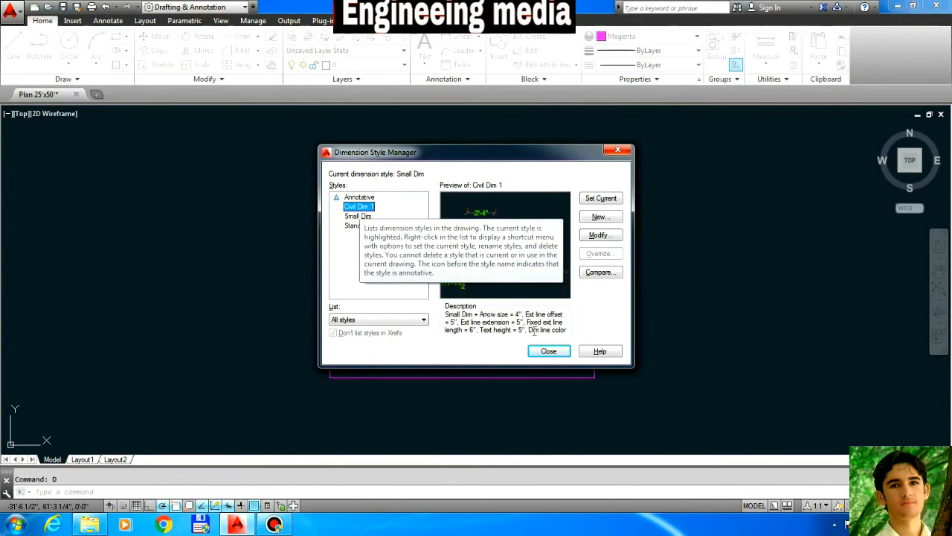
{"action": "left_click", "coordinate": [547, 351]}
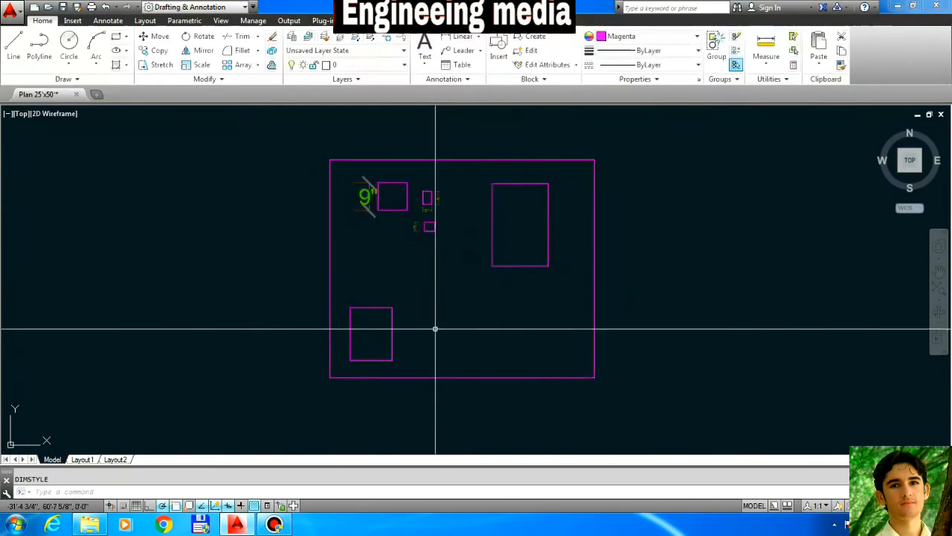
Set Civil Dim 1 as the current dimension style
{"action": "type", "text": "d"}
{"action": "key", "text": "Return"}
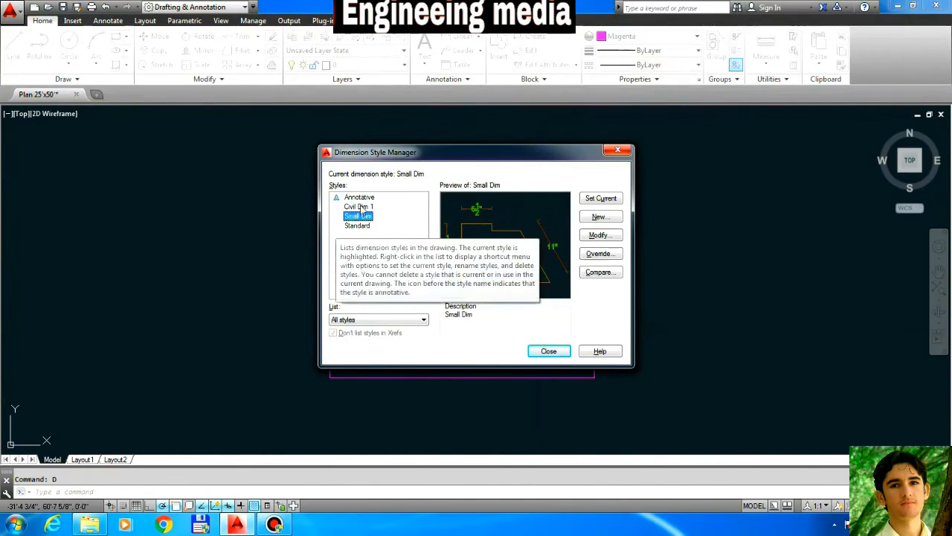
{"action": "left_click", "coordinate": [360, 206]}
{"action": "left_click", "coordinate": [595, 201]}
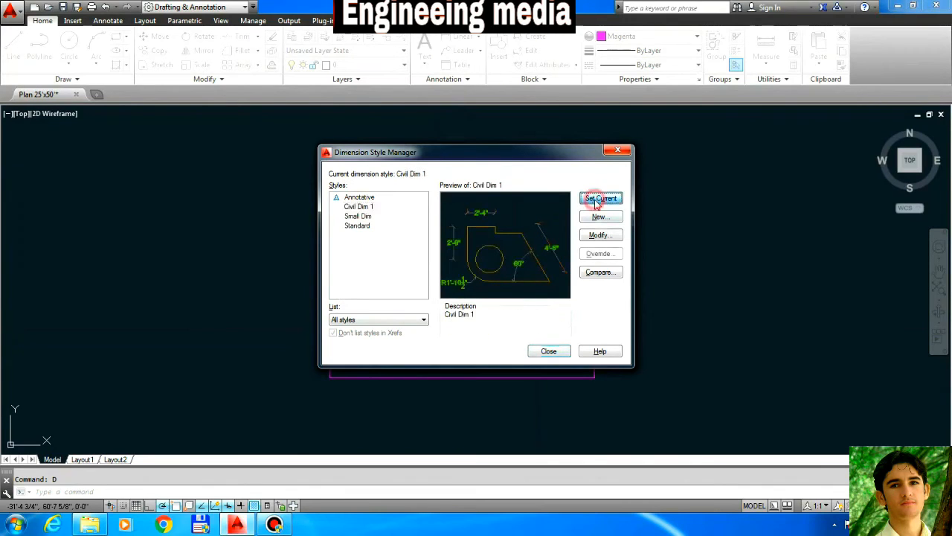
{"action": "left_click", "coordinate": [549, 350]}
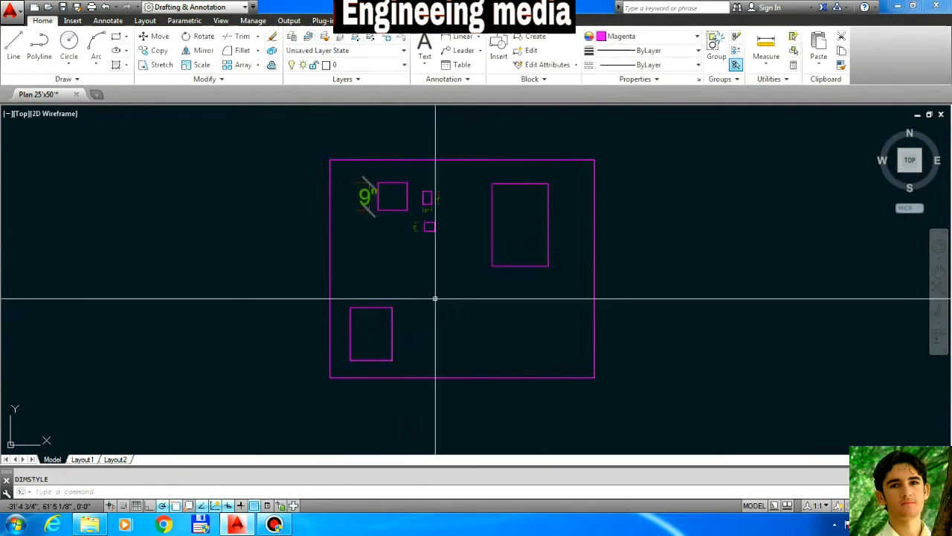
Add a linear dimension to the bottom edge of the large outer rectangle, placing it just below the edge
{"action": "type", "text": "dli"}
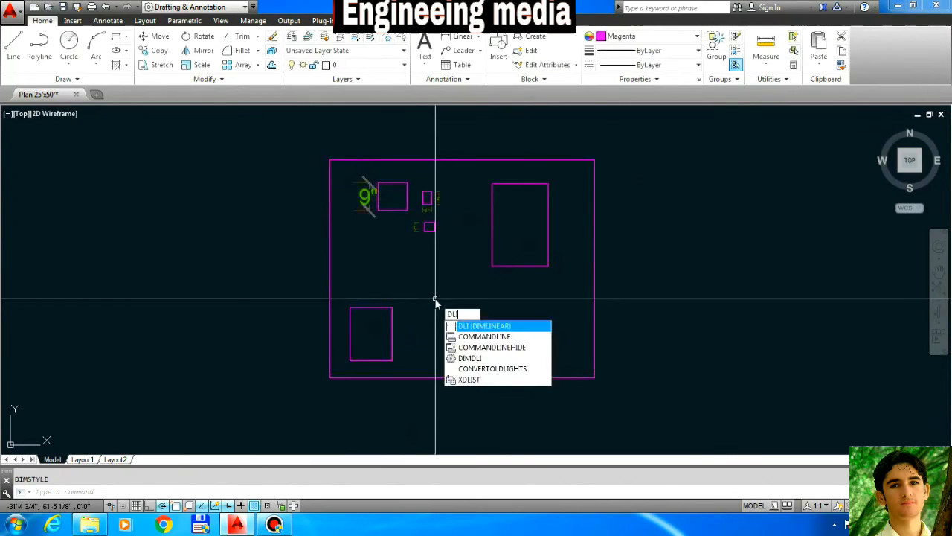
{"action": "key", "text": "Return"}
{"action": "left_click", "coordinate": [330, 377]}
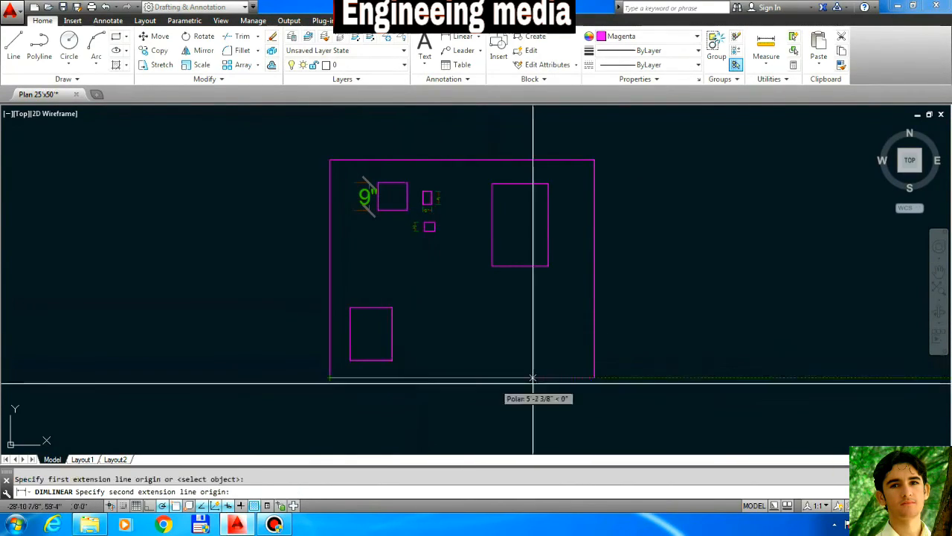
{"action": "left_click", "coordinate": [594, 377]}
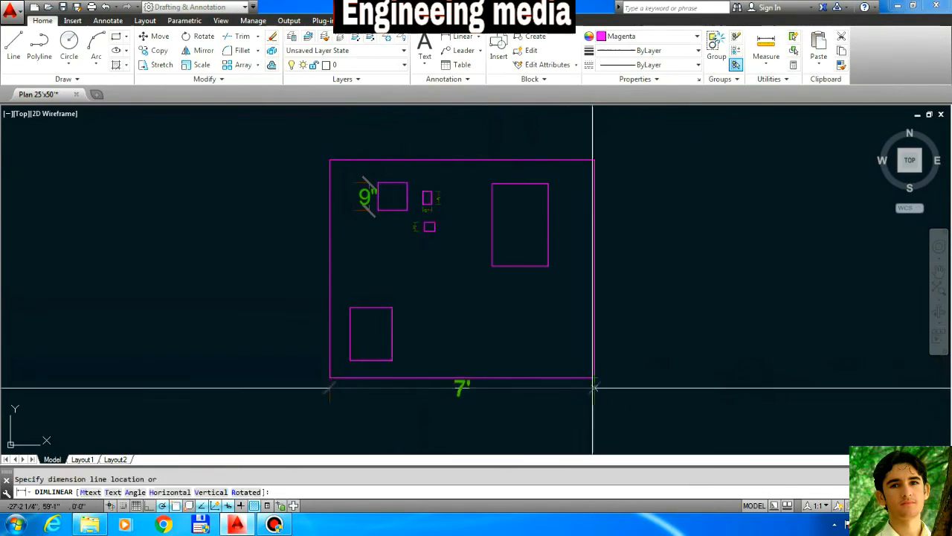
{"action": "left_click", "coordinate": [585, 404]}
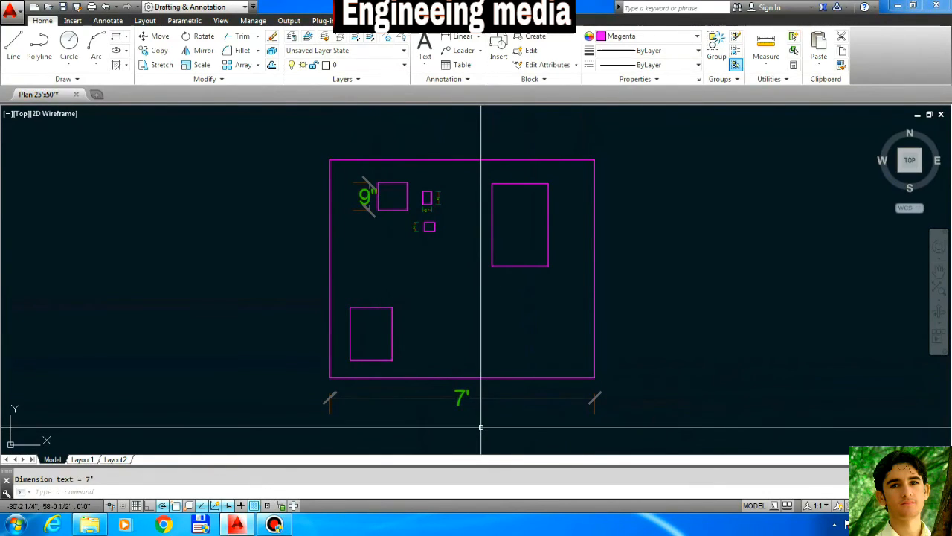
Set Small Dim as the current dimension style
{"action": "type", "text": "D"}
{"action": "key", "text": "Return"}
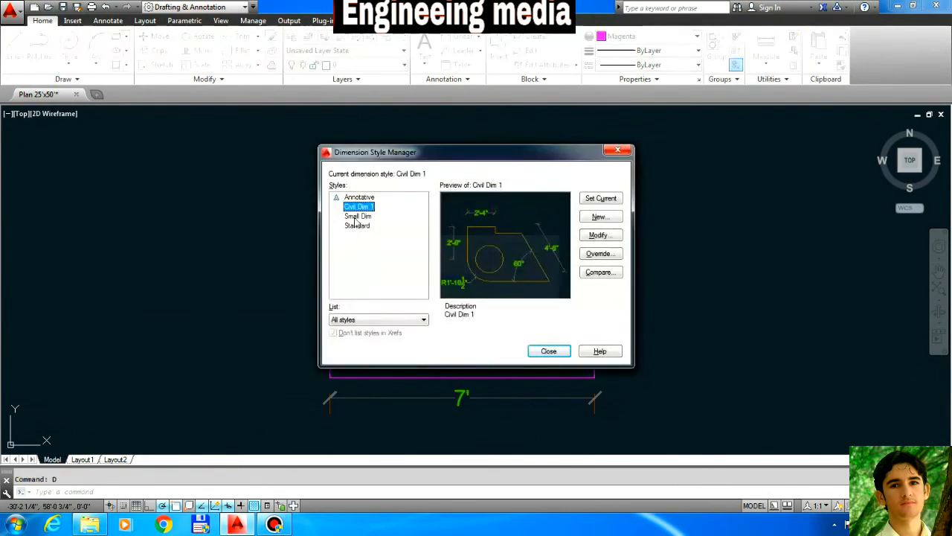
{"action": "left_click", "coordinate": [357, 216]}
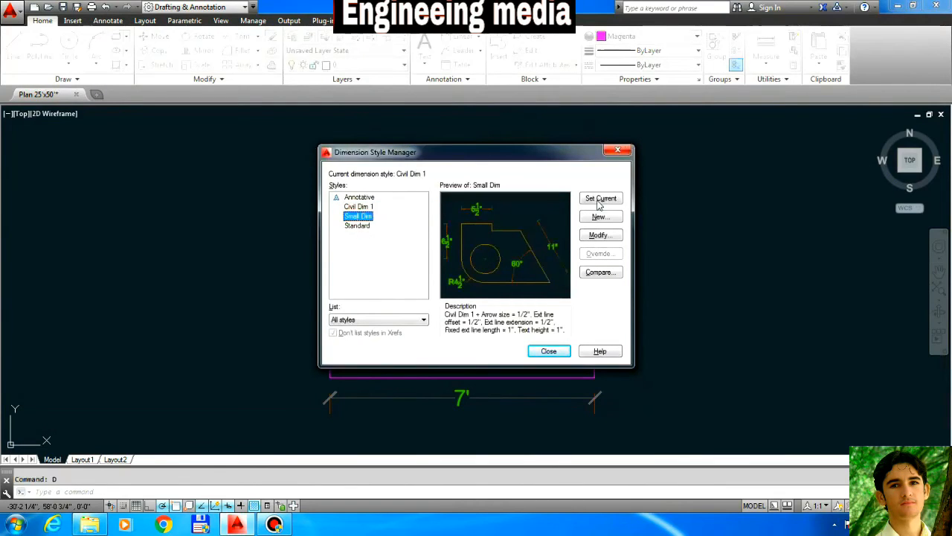
{"action": "left_click", "coordinate": [548, 352]}
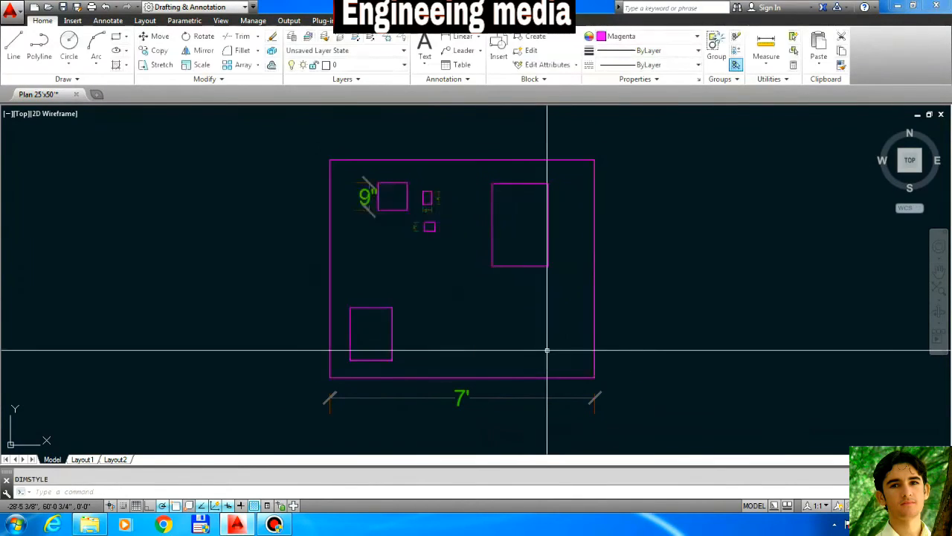
Add a linear dimension to the left edge of the large outer rectangle, placing it just outside the edge, and inspect its text size
{"action": "type", "text": "DLI"}
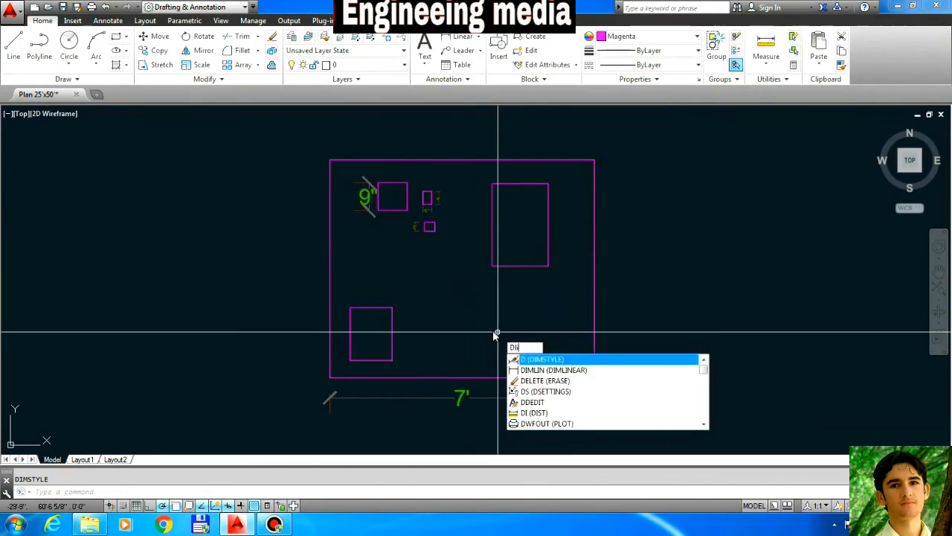
{"action": "key", "text": "Return"}
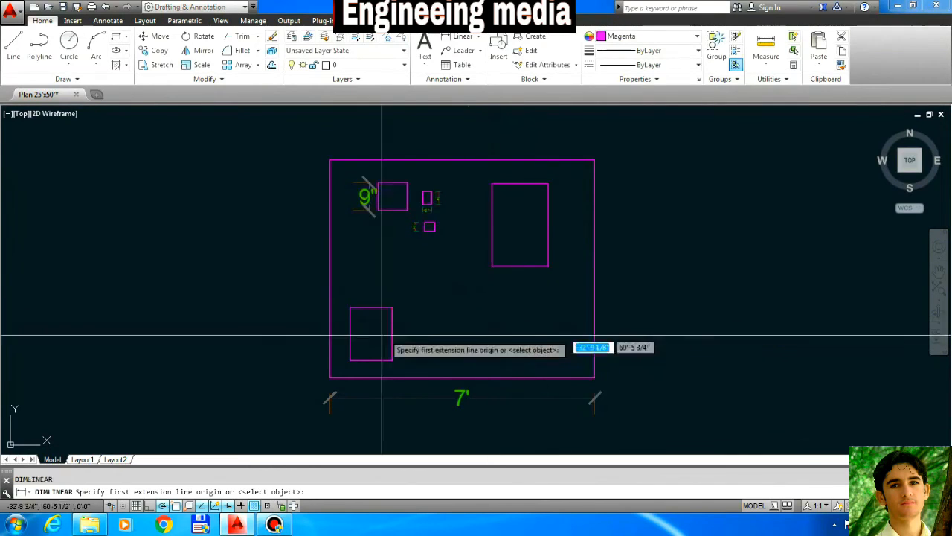
{"action": "left_click", "coordinate": [330, 377]}
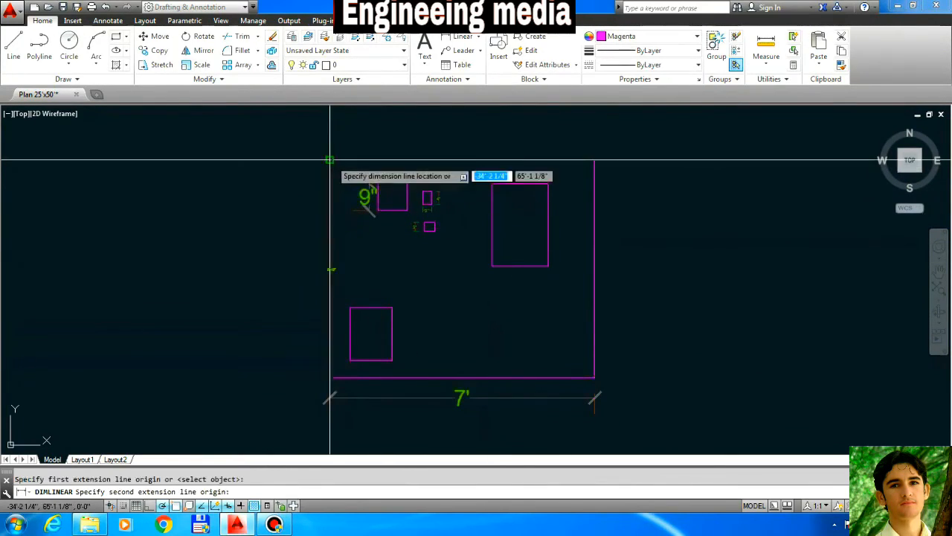
{"action": "left_click", "coordinate": [330, 160]}
{"action": "left_click", "coordinate": [314, 171]}
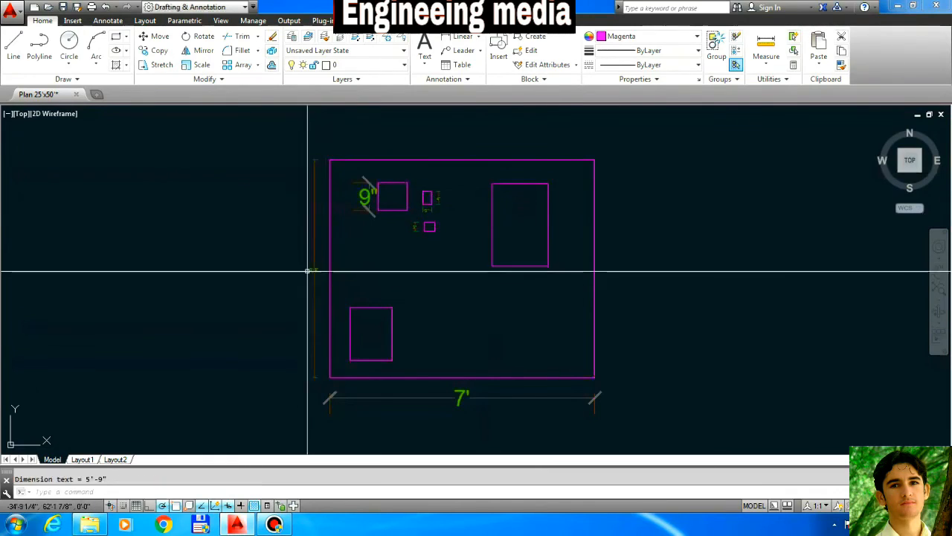
{"action": "scroll", "coordinate": [314, 270], "scroll_direction": "up", "scroll_amount": 10}
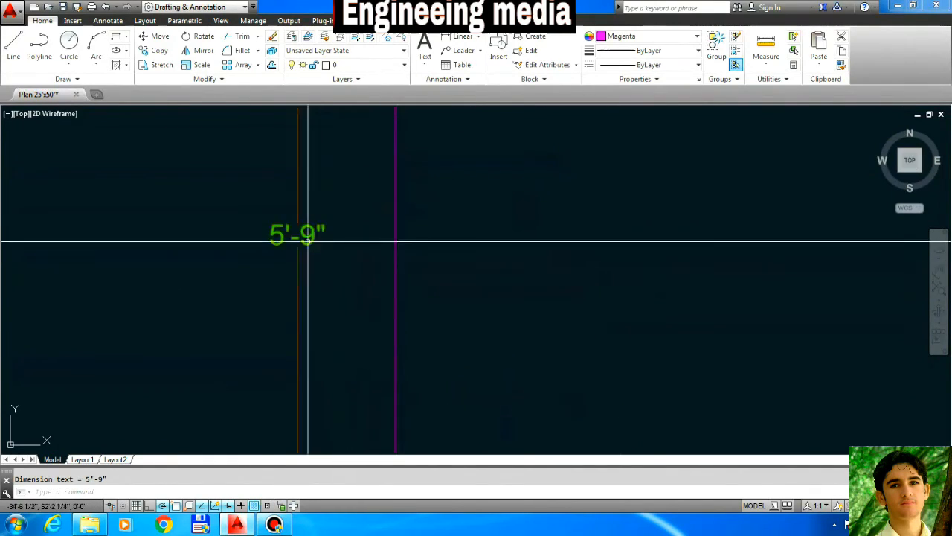
{"action": "scroll", "coordinate": [332, 287], "scroll_direction": "down", "scroll_amount": 10}
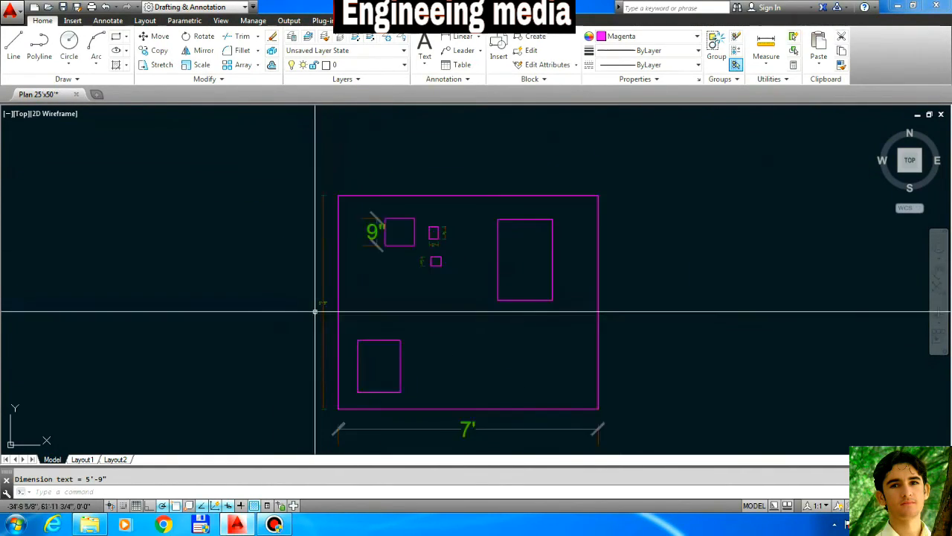
Erase the vertical dimension beside the left edge of the large outer rectangle
{"action": "scroll", "coordinate": [326, 334], "scroll_direction": "up", "scroll_amount": 3}
{"action": "left_click", "coordinate": [285, 250]}
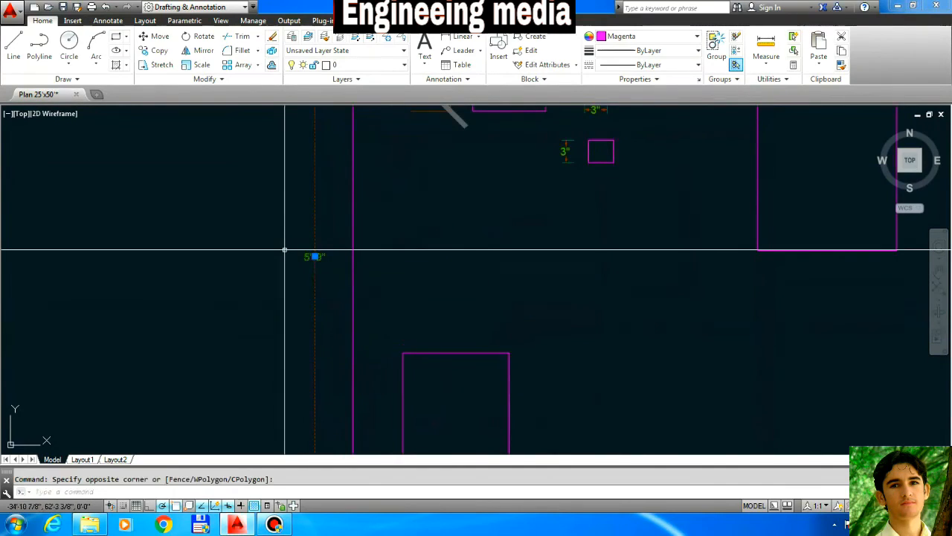
{"action": "type", "text": "e"}
{"action": "key", "text": "Return"}
Examine the sample rectangles and their dimensions up close and at the scale of the whole floor plan
{"action": "scroll", "coordinate": [281, 252], "scroll_direction": "down", "scroll_amount": 8}
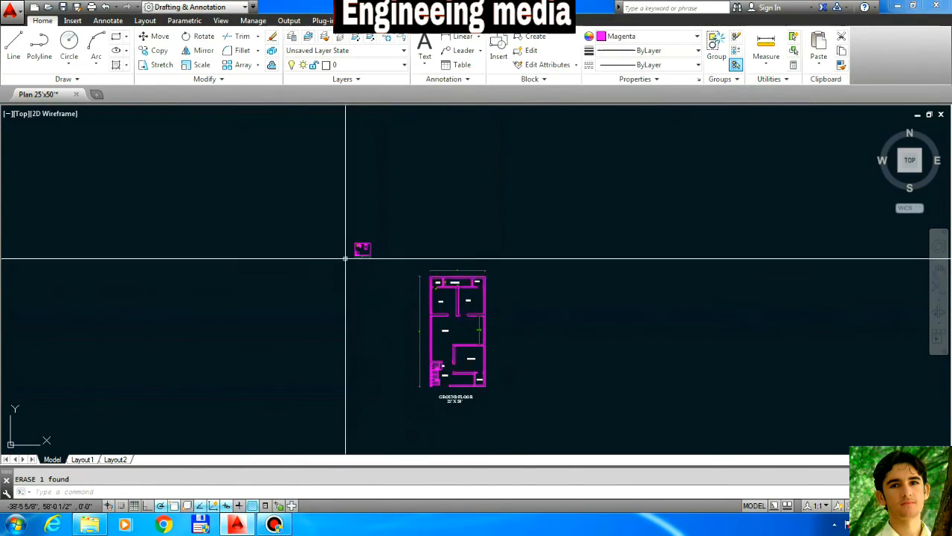
{"action": "scroll", "coordinate": [358, 232], "scroll_direction": "up", "scroll_amount": 2}
{"action": "scroll", "coordinate": [359, 233], "scroll_direction": "up", "scroll_amount": 2}
{"action": "scroll", "coordinate": [312, 308], "scroll_direction": "up", "scroll_amount": 4}
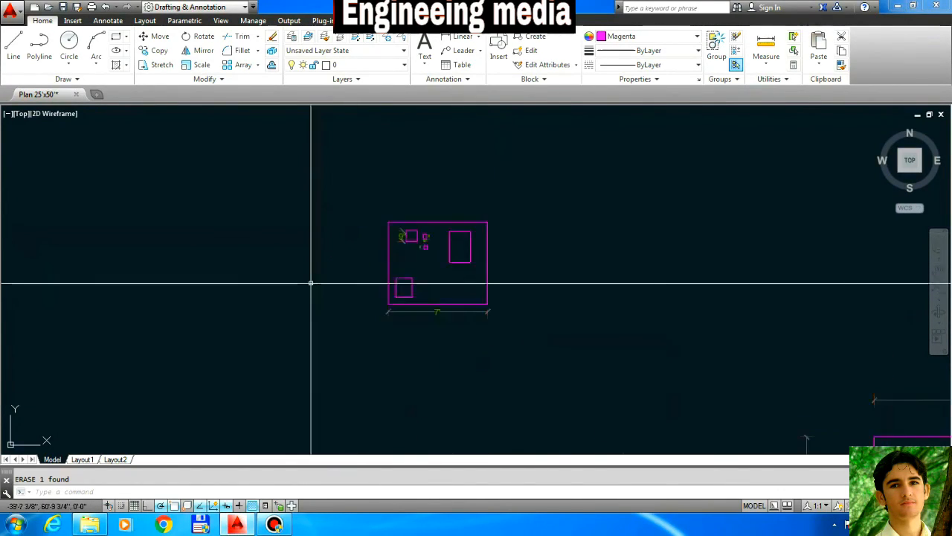
{"action": "scroll", "coordinate": [417, 262], "scroll_direction": "up", "scroll_amount": 2}
{"action": "scroll", "coordinate": [427, 262], "scroll_direction": "up", "scroll_amount": 2}
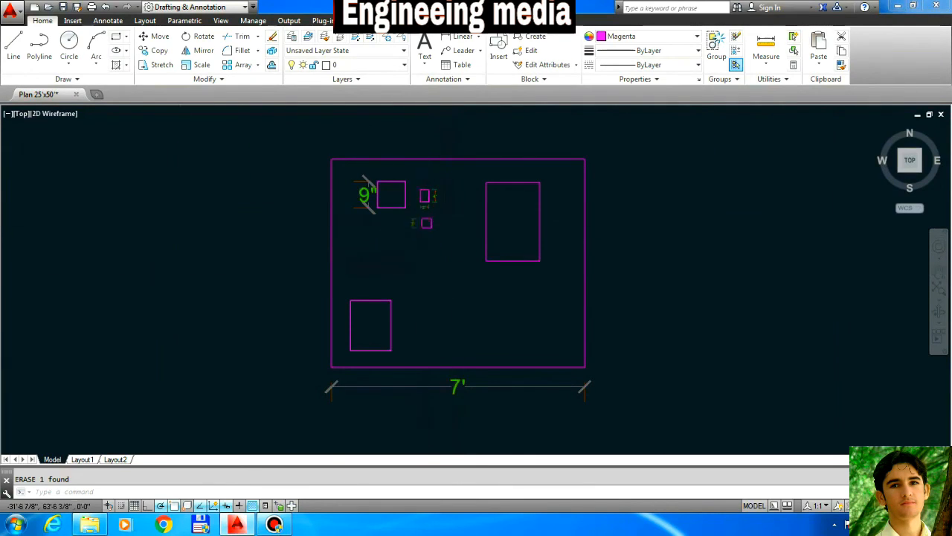
{"action": "scroll", "coordinate": [427, 206], "scroll_direction": "up", "scroll_amount": 3}
{"action": "scroll", "coordinate": [419, 260], "scroll_direction": "down", "scroll_amount": 3}
{"action": "scroll", "coordinate": [446, 261], "scroll_direction": "up", "scroll_amount": 2}
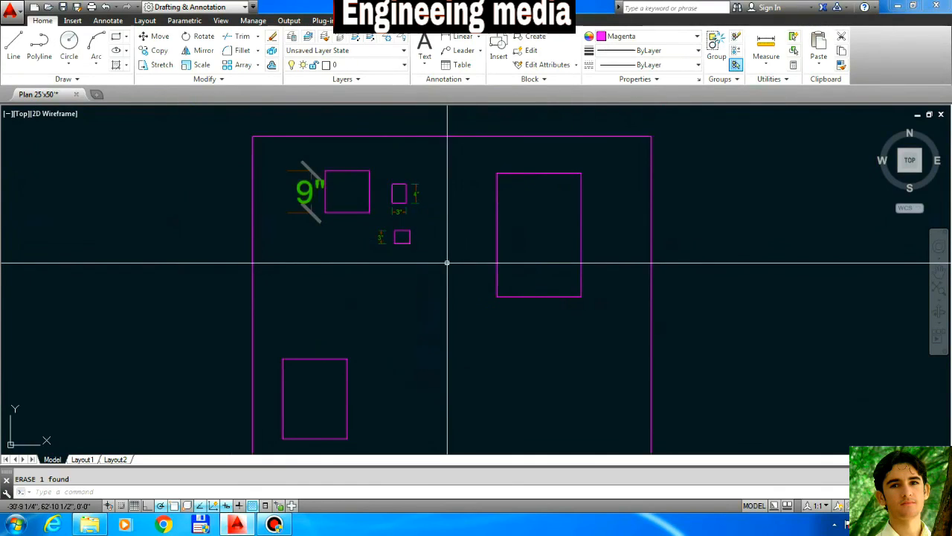
Compare the previews of the Civil Dim 1 and Small Dim dimension styles
{"action": "type", "text": "d"}
{"action": "key", "text": "Return"}
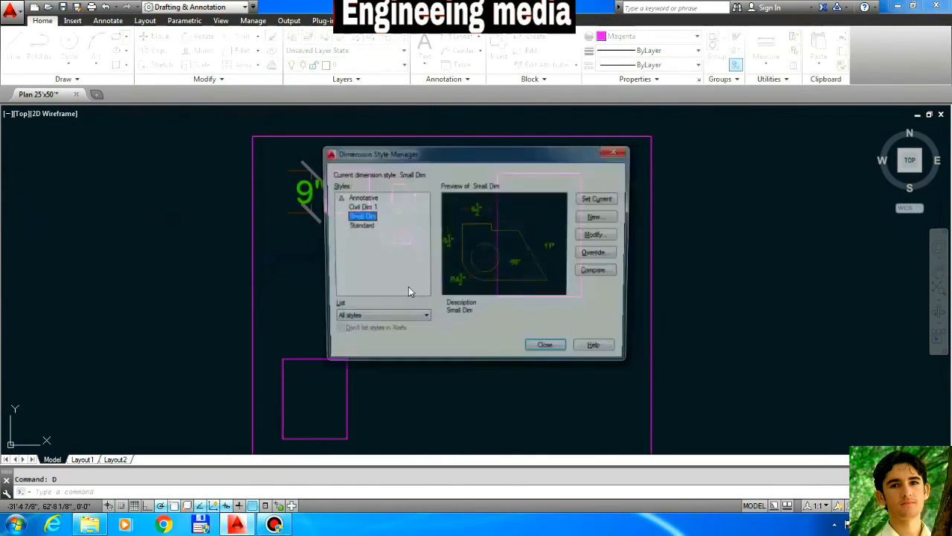
{"action": "left_click", "coordinate": [358, 206]}
{"action": "left_click", "coordinate": [358, 215]}
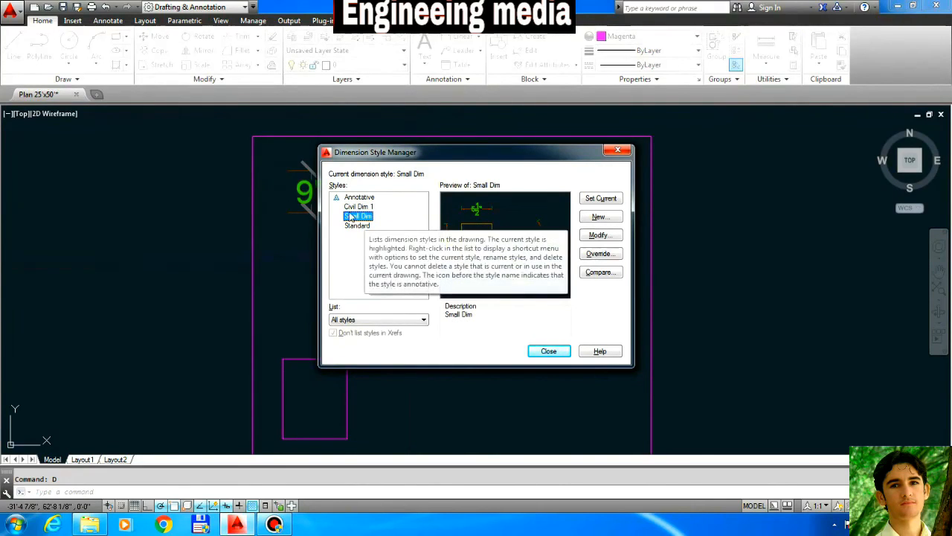
{"action": "left_click", "coordinate": [358, 206]}
{"action": "left_click", "coordinate": [355, 216]}
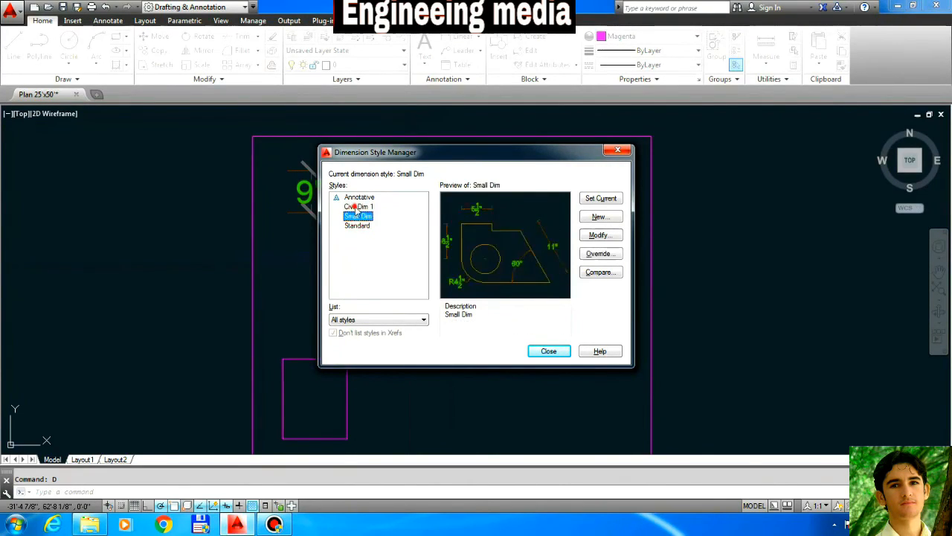
{"action": "left_click", "coordinate": [358, 206]}
{"action": "left_click", "coordinate": [356, 216]}
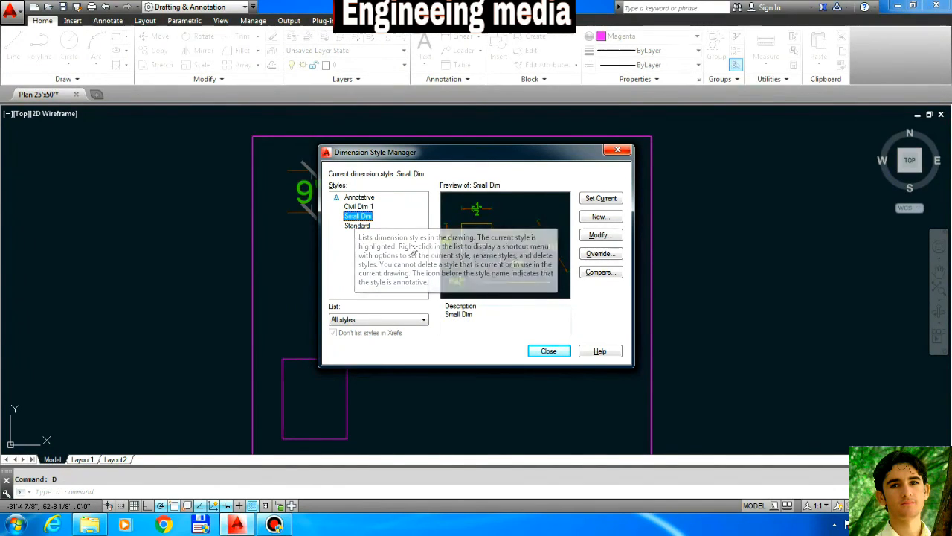
{"action": "left_click", "coordinate": [360, 206]}
{"action": "left_click", "coordinate": [357, 215]}
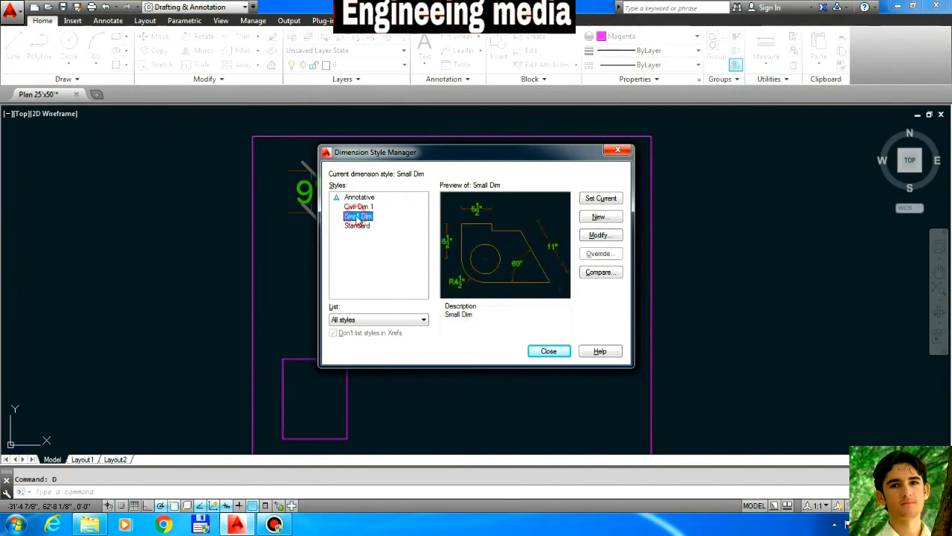